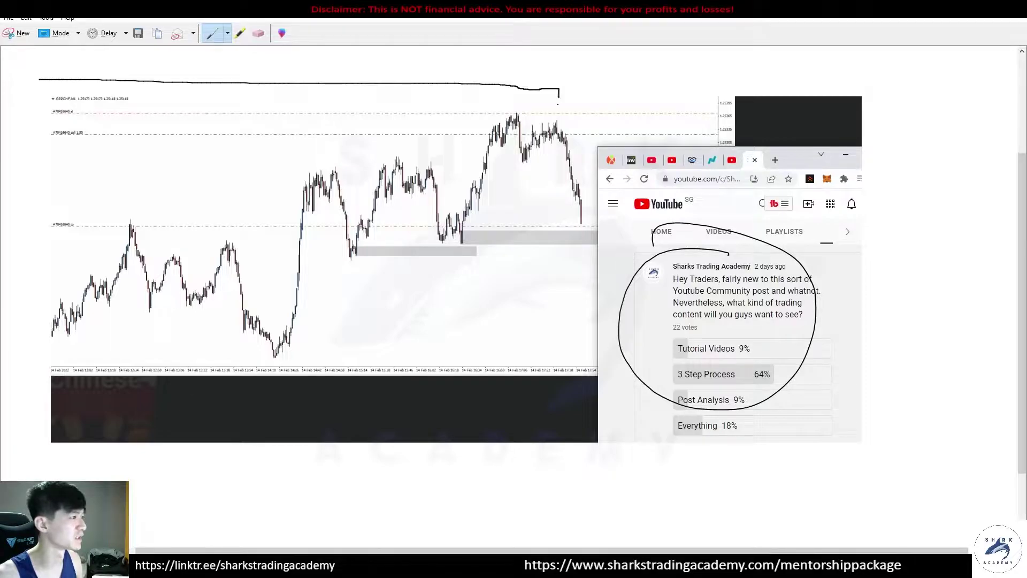
- Switch to TradingView, move the GBPCHF 4-hour chart forward from late November 2021 to January 2022, and change to the 1-hour timeframe
drag(43, 105, 45, 66)
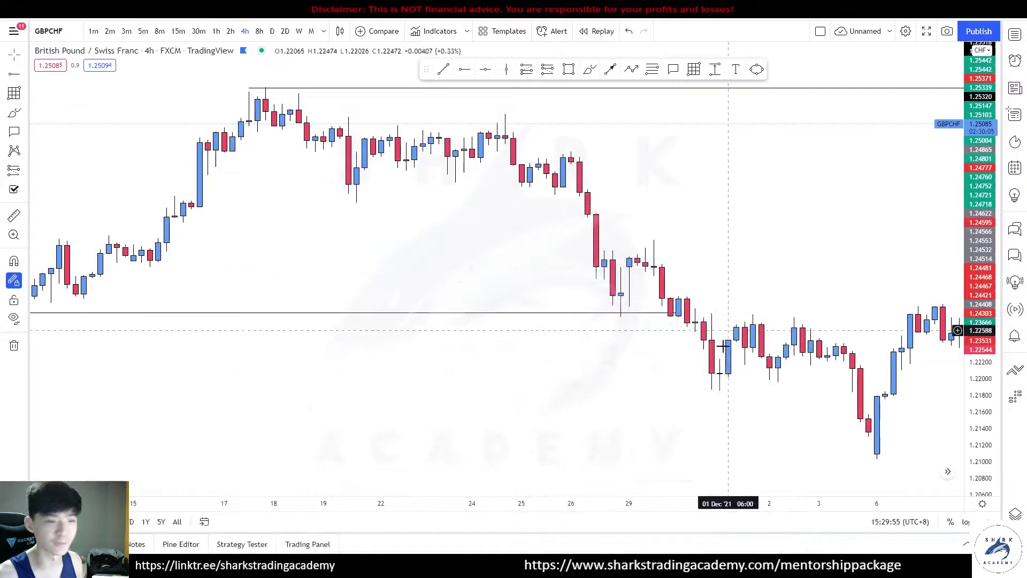
right_click(770, 281)
click(453, 267)
drag(759, 257, 293, 245)
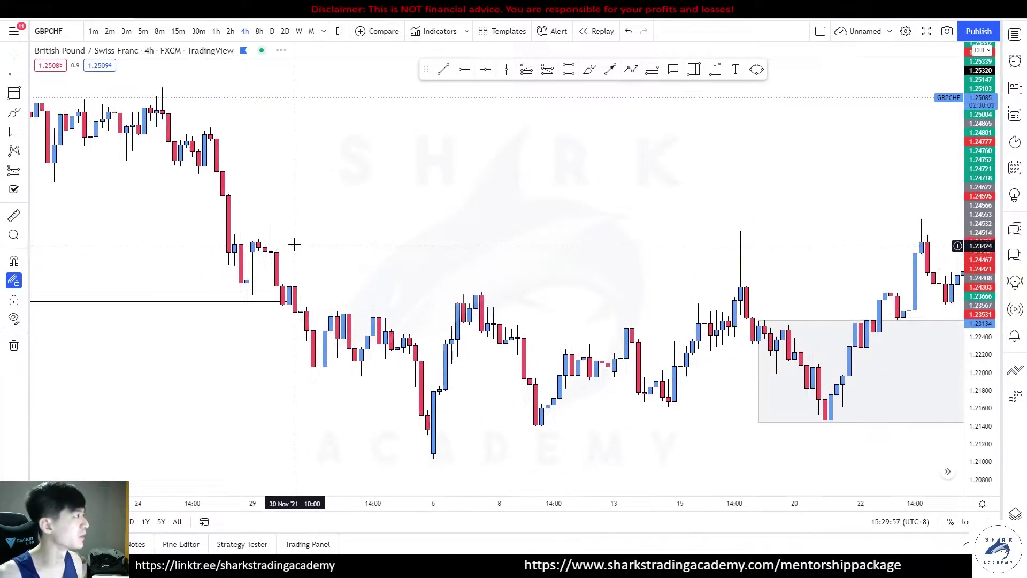
drag(614, 225, 129, 208)
drag(668, 209, 198, 206)
click(216, 31)
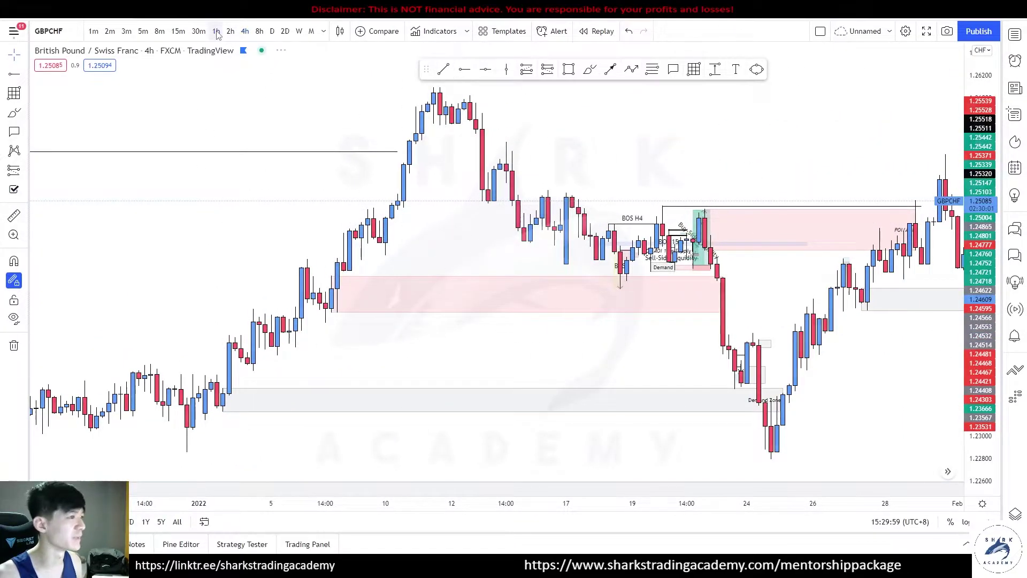
- Circle the 14 February swing high and the supply zone reaction on the 1-hour chart with the Brush, undoing each stroke
drag(846, 147, 564, 93)
click(588, 70)
drag(478, 200, 468, 240)
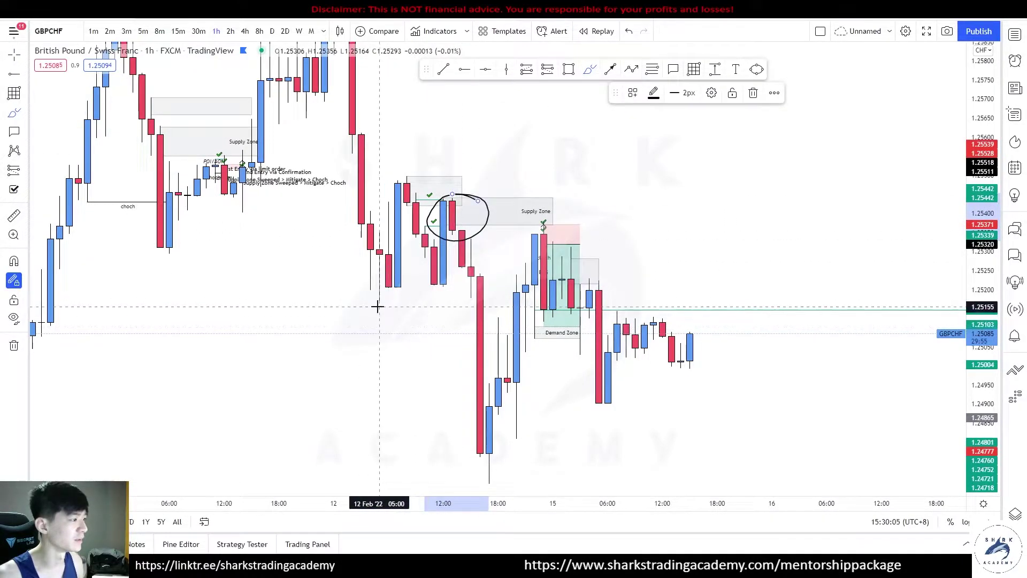
key(ctrl+z)
drag(545, 198, 594, 226)
key(ctrl+z)
- Change GBPCHF to the 15-minute timeframe and frame the supply zones together with the existing short position
click(178, 31)
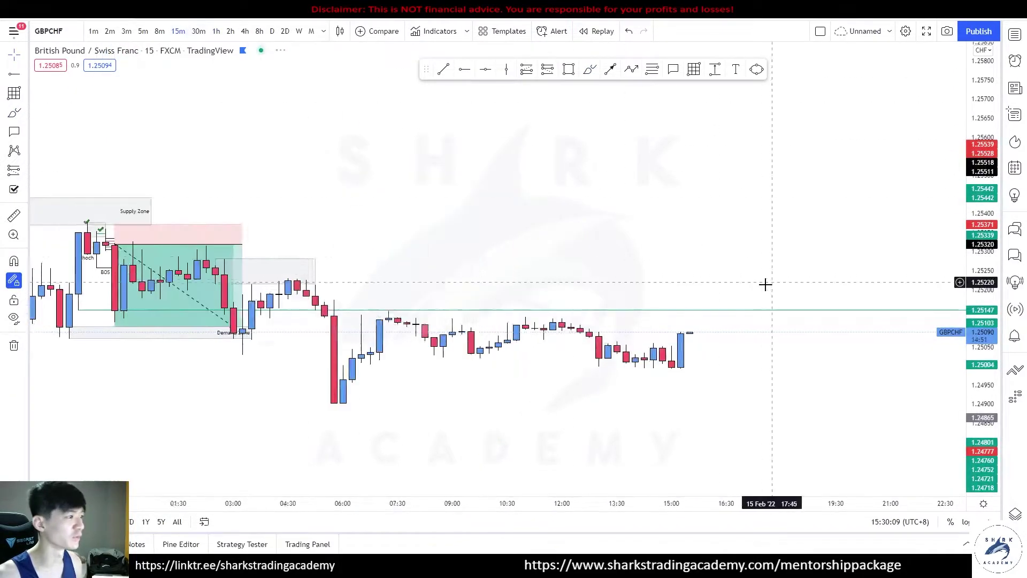
scroll(787, 291, down, 7)
drag(969, 303, 964, 254)
drag(750, 247, 843, 187)
scroll(843, 186, up, 3)
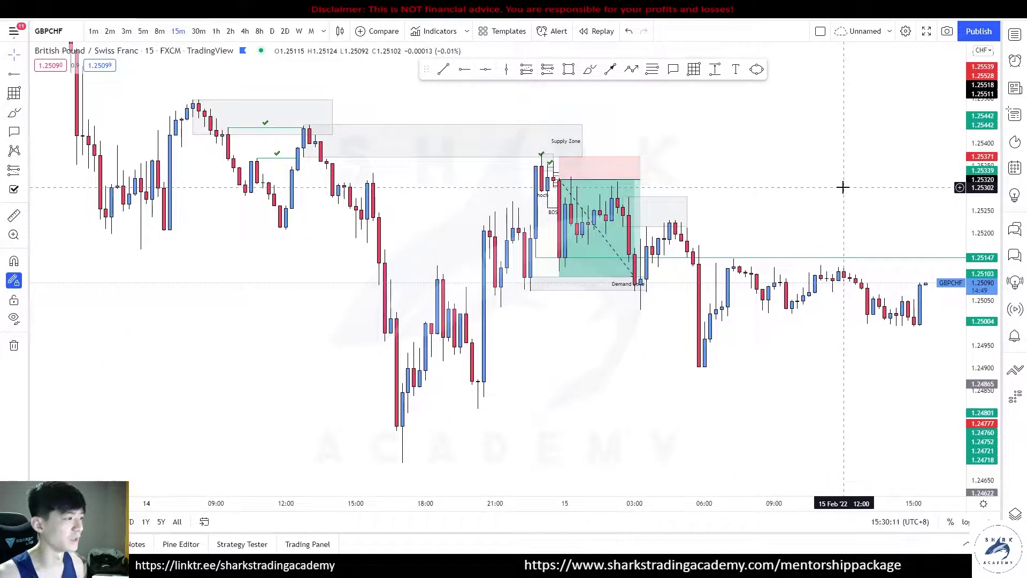
scroll(639, 95, up, 1)
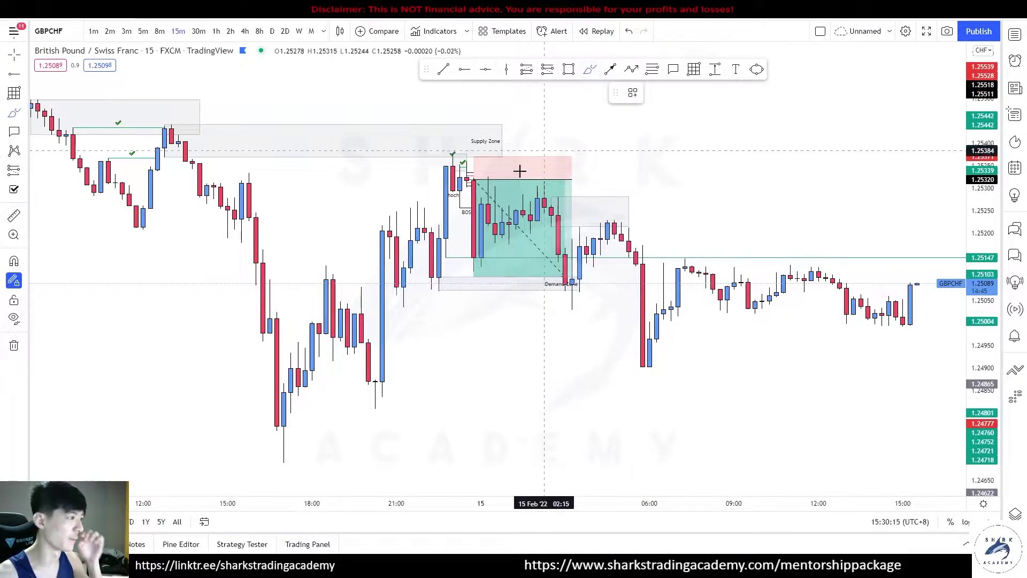
- Brush marks on the swing points before the short position and circle the entry candles, undoing the strokes
drag(407, 201, 405, 201)
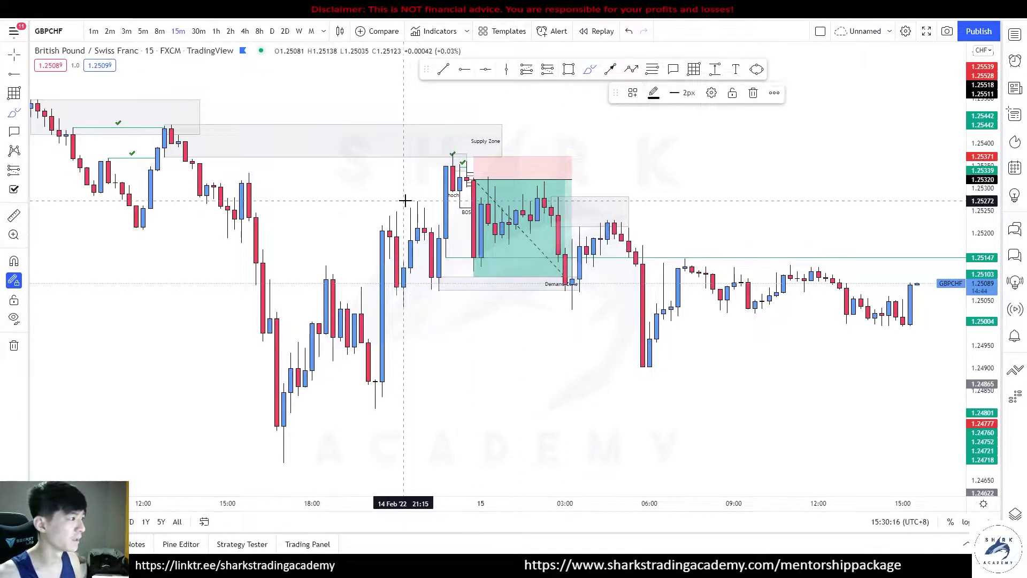
click(450, 151)
drag(484, 165, 473, 199)
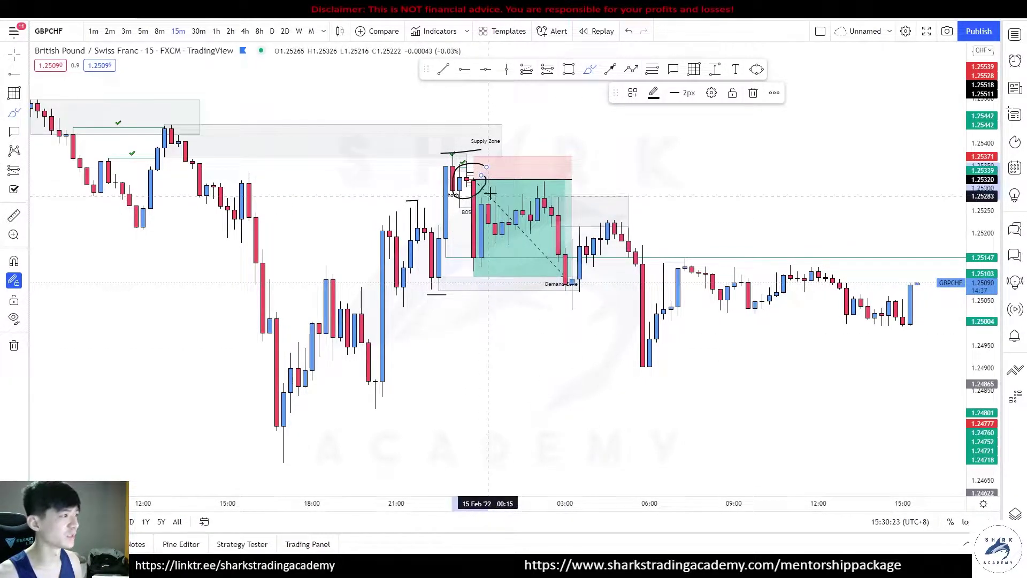
key(ctrl+z)
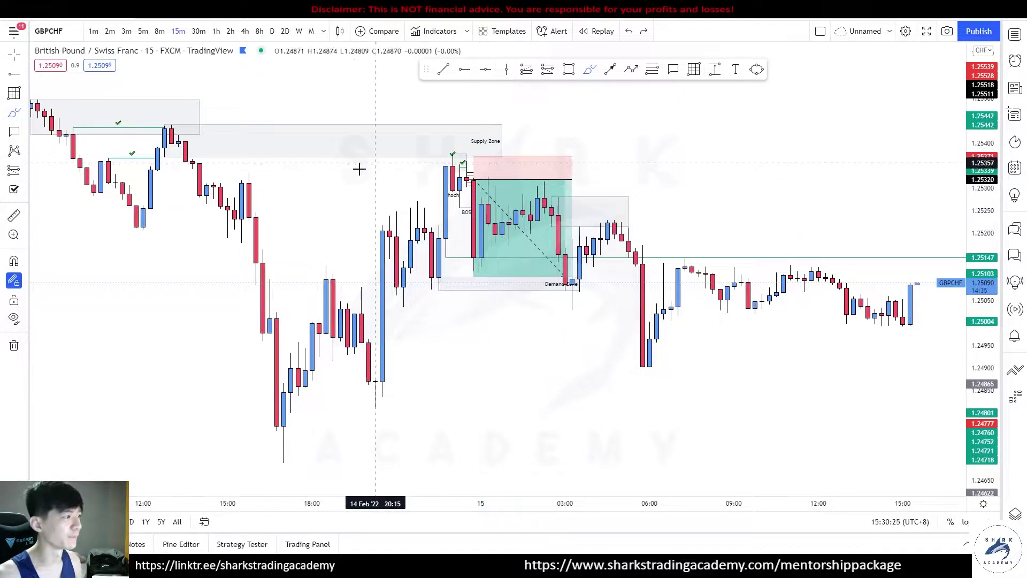
drag(461, 160, 459, 197)
key(ctrl+z)
- Sketch a curve falling from the supply zone and lines along the demand zone's edges, undoing the strokes
drag(463, 145, 537, 275)
drag(420, 267, 586, 271)
drag(428, 287, 579, 287)
key(ctrl+z)
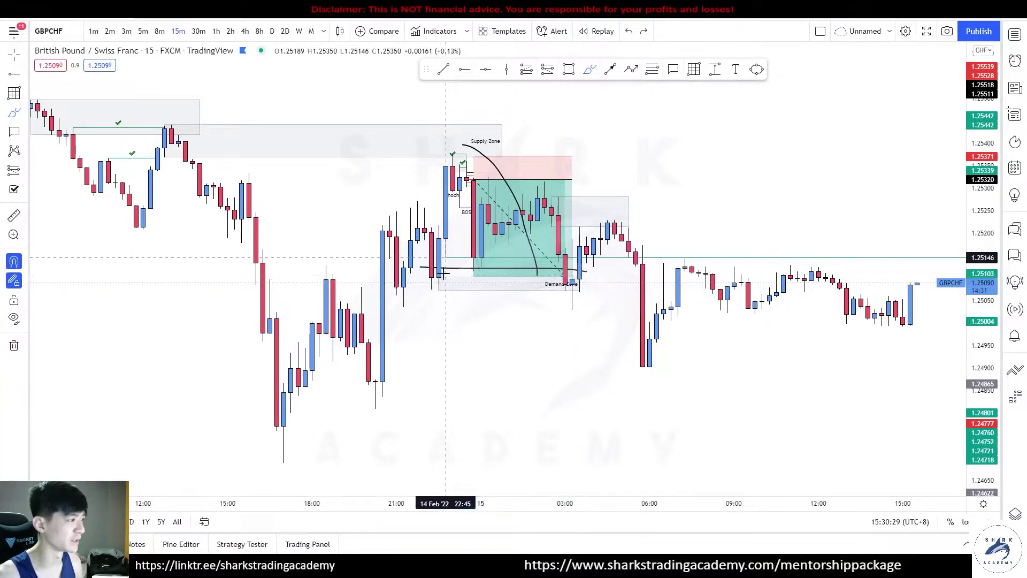
- Mark the structure high, low and higher high, outline the demand zone and sketch a projected rally from it, undoing the strokes
drag(406, 198, 443, 200)
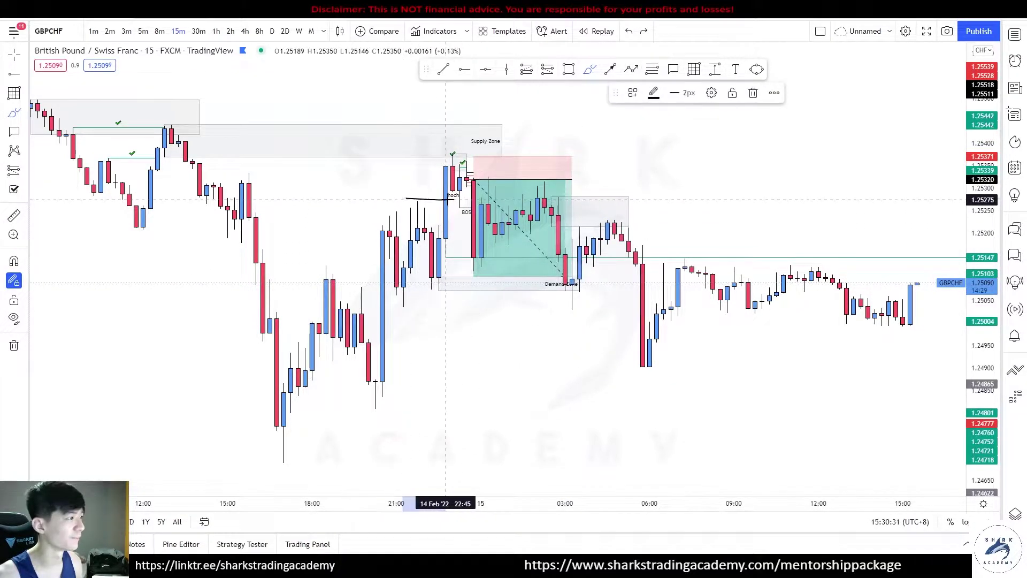
drag(420, 293, 459, 295)
drag(441, 158, 488, 153)
drag(440, 197, 425, 190)
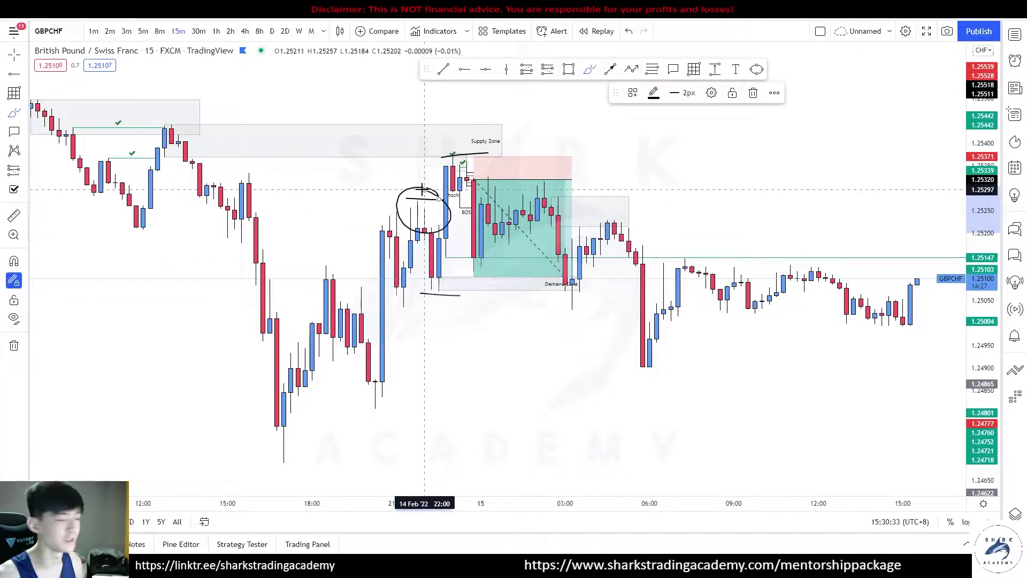
mouse_move(431, 277)
mouse_down()
mouse_move(572, 278)
mouse_move(568, 290)
mouse_move(548, 276)
mouse_move(564, 279)
mouse_move(620, 117)
mouse_up()
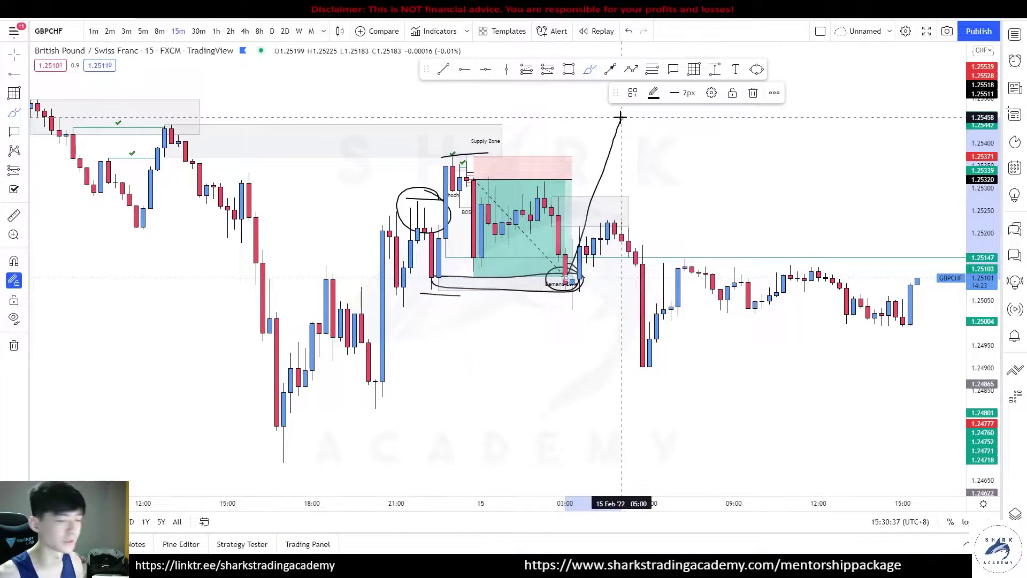
key(ctrl+z)
key(ctrl+z)
key(ctrl+z)
- Sketch the structure's height from high to low and the drop from supply to demand, undoing the strokes
mouse_move(419, 147)
mouse_down()
mouse_move(445, 147)
mouse_move(426, 291)
mouse_up()
key(ctrl+z)
mouse_move(488, 161)
mouse_down()
mouse_move(425, 165)
mouse_move(506, 177)
mouse_move(544, 274)
mouse_up()
key(ctrl+z)
key(ctrl+z)
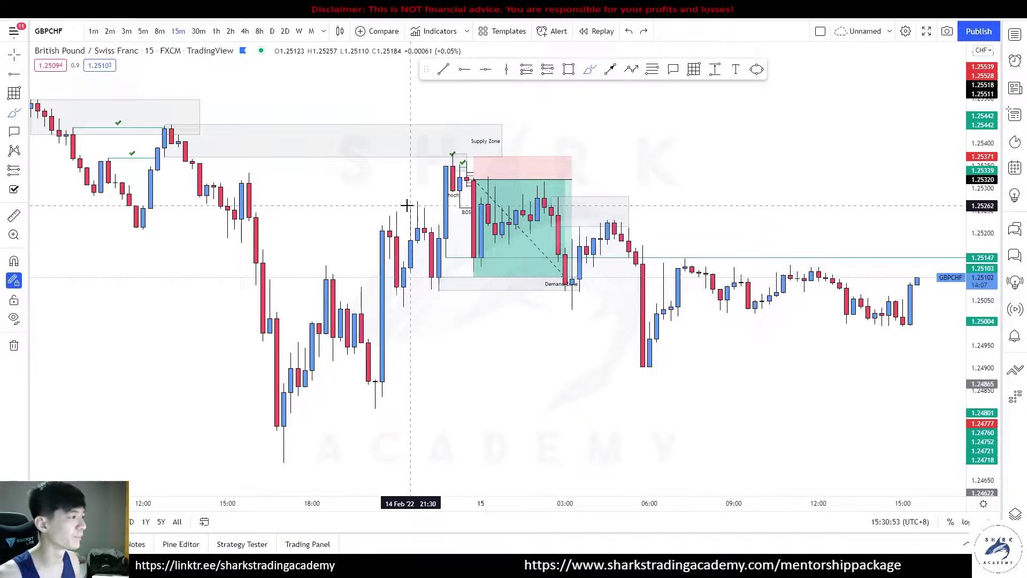
- Mark the swing highs and low with arcs, circle the demand zone retest and underline the zone, undoing the strokes
drag(409, 203, 431, 198)
drag(433, 297, 445, 291)
drag(439, 153, 466, 148)
drag(551, 277, 578, 284)
drag(435, 292, 591, 294)
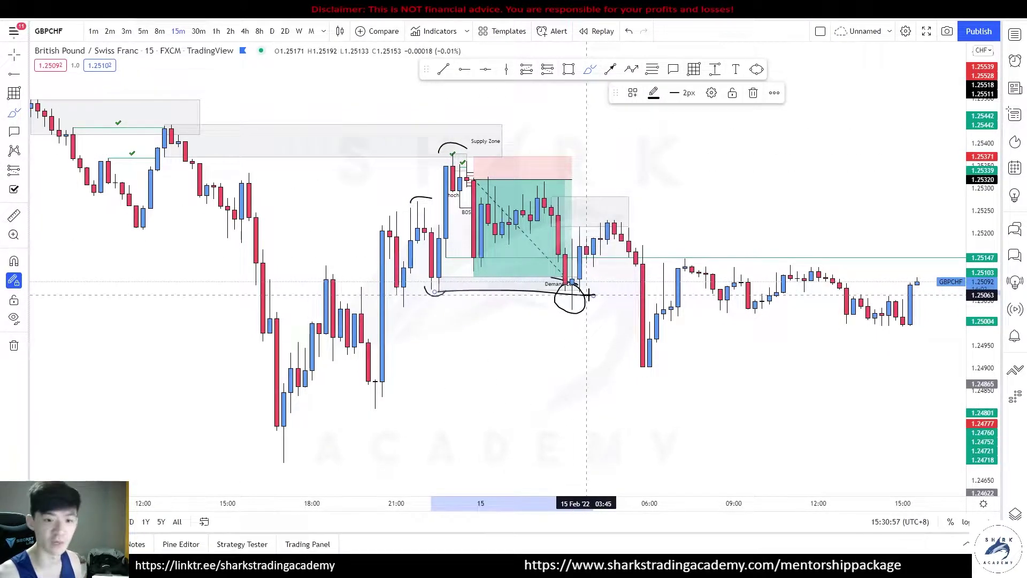
key(ctrl+z)
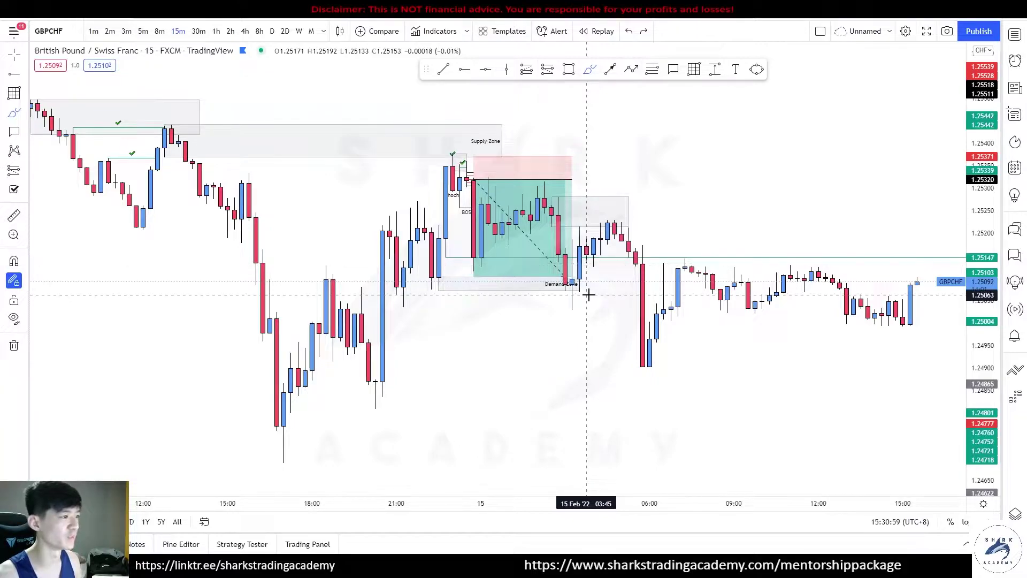
- Circle the 15 February low and brush over the following consolidation and the demand zone reaction, undoing each stroke
drag(659, 340, 661, 343)
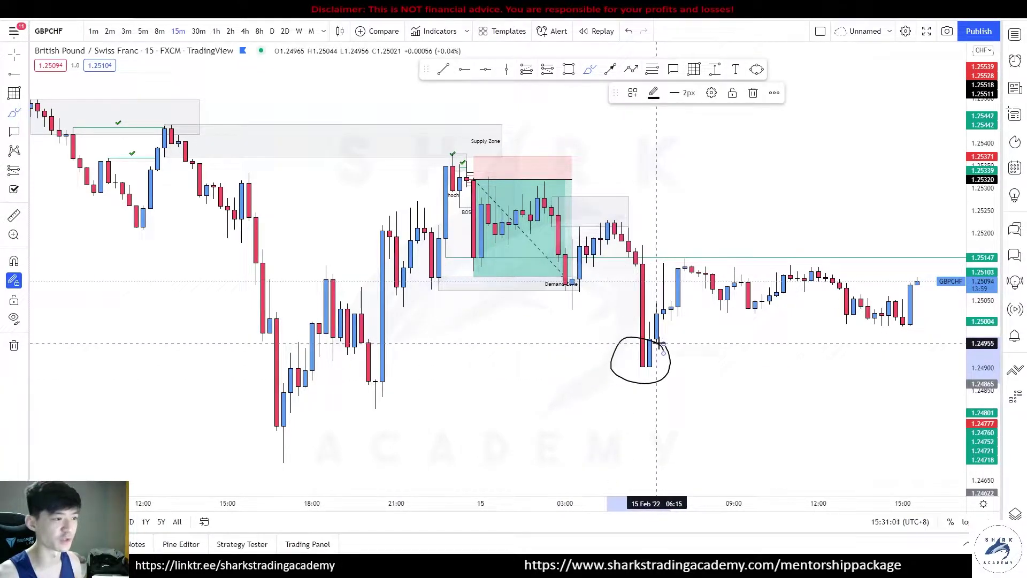
key(ctrl+z)
mouse_move(659, 233)
mouse_down()
mouse_move(603, 219)
mouse_move(588, 251)
mouse_move(771, 220)
mouse_move(931, 229)
mouse_up()
key(ctrl+z)
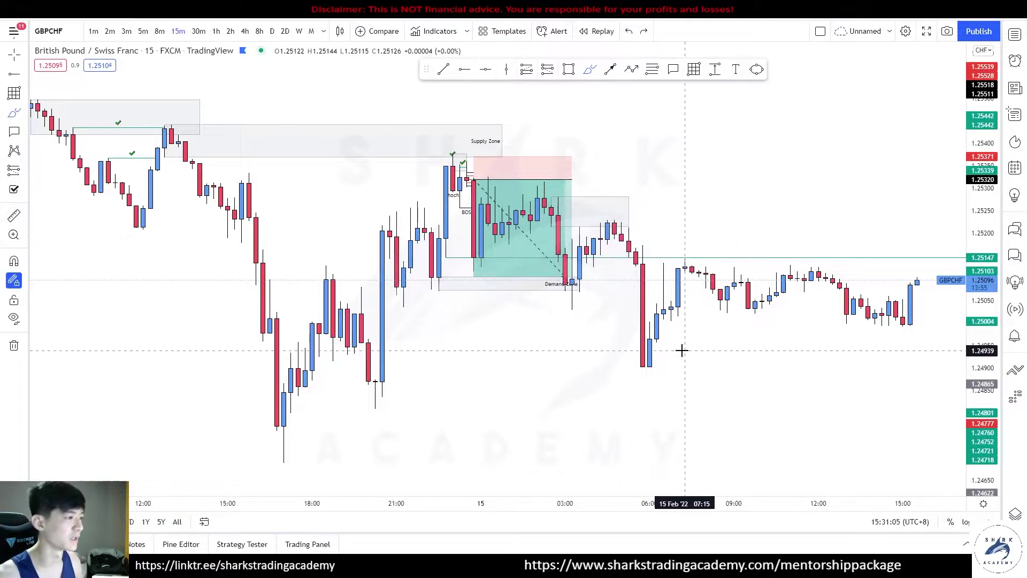
mouse_move(552, 226)
mouse_down()
mouse_move(651, 236)
mouse_move(566, 200)
mouse_move(586, 282)
mouse_up()
key(ctrl+z)
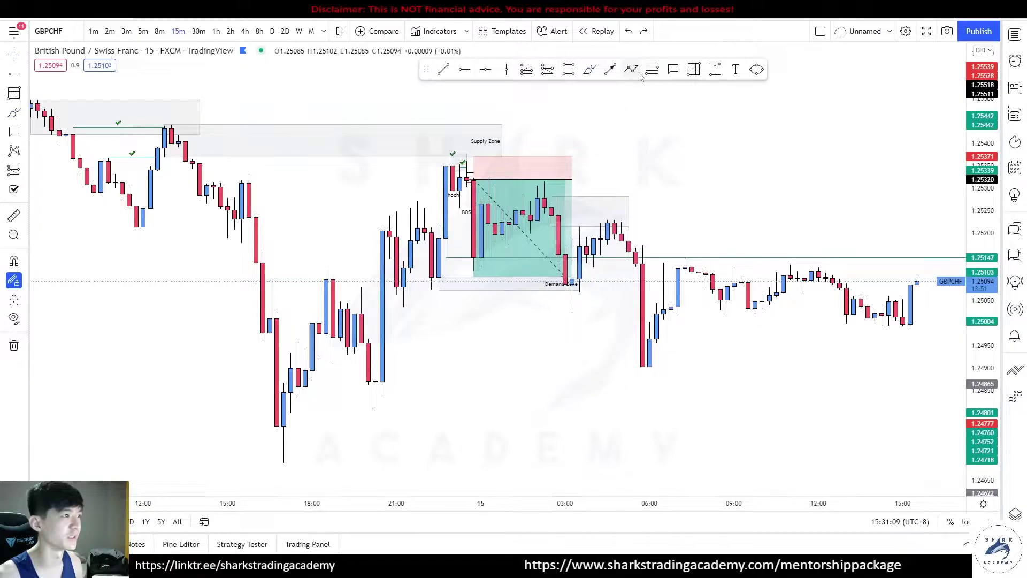
- Try a short position with entry at 1.25214, adjust its stop to 1.25324, extend the target downward, and delete the position
click(600, 228)
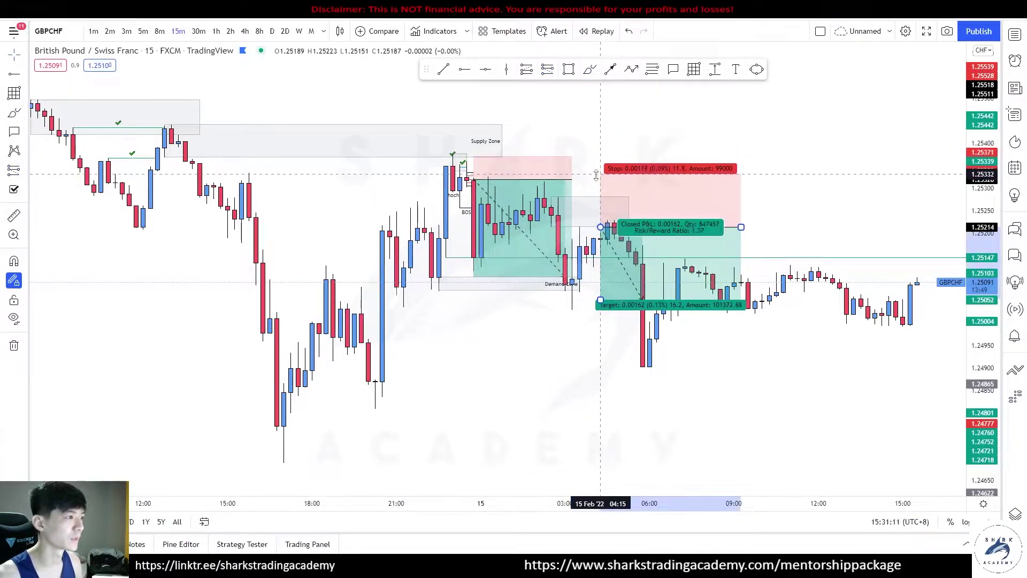
drag(600, 300, 600, 310)
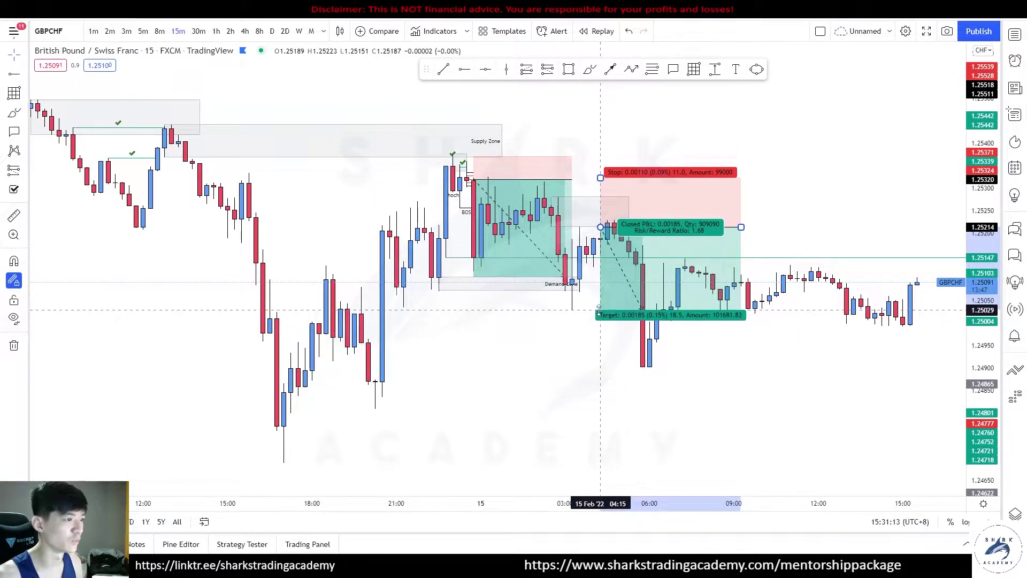
click(797, 287)
click(624, 309)
drag(600, 311, 600, 427)
key(Delete)
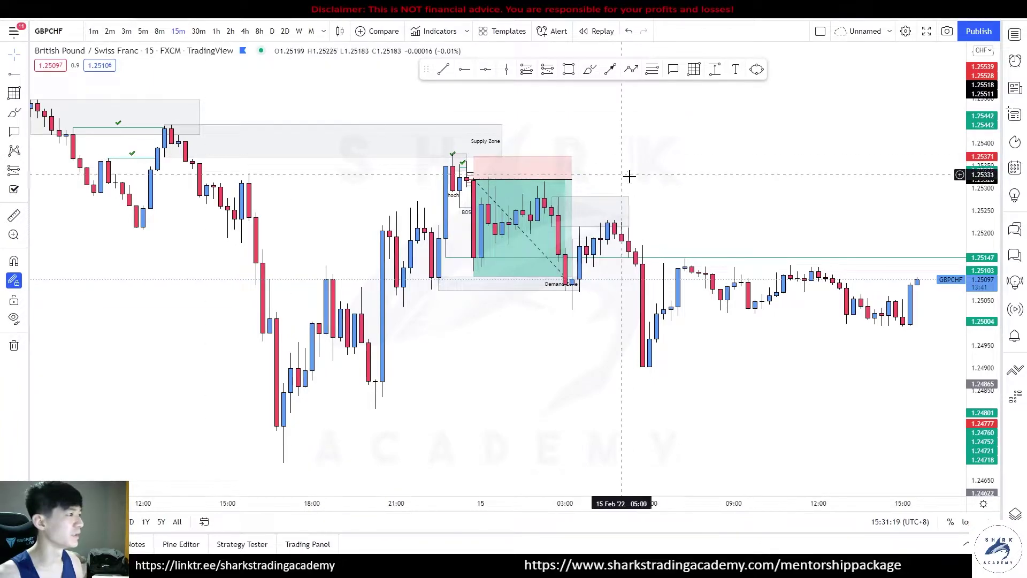
- Change GBPCHF to the 1-minute timeframe and frame the choch and BOS structure beside the short position
click(93, 31)
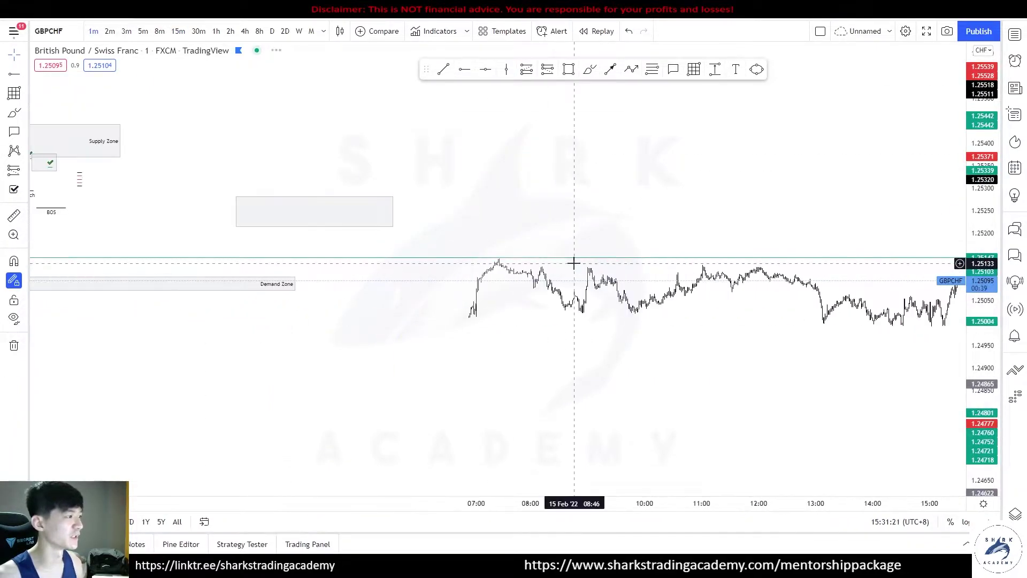
scroll(959, 292, up, 6)
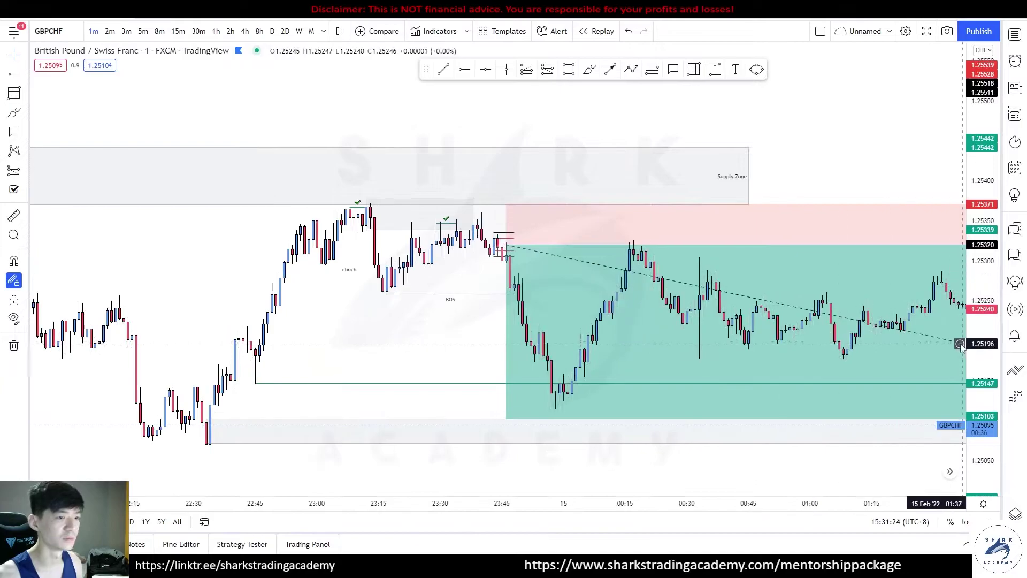
drag(980, 347, 980, 58)
drag(243, 236, 438, 243)
scroll(438, 242, up, 5)
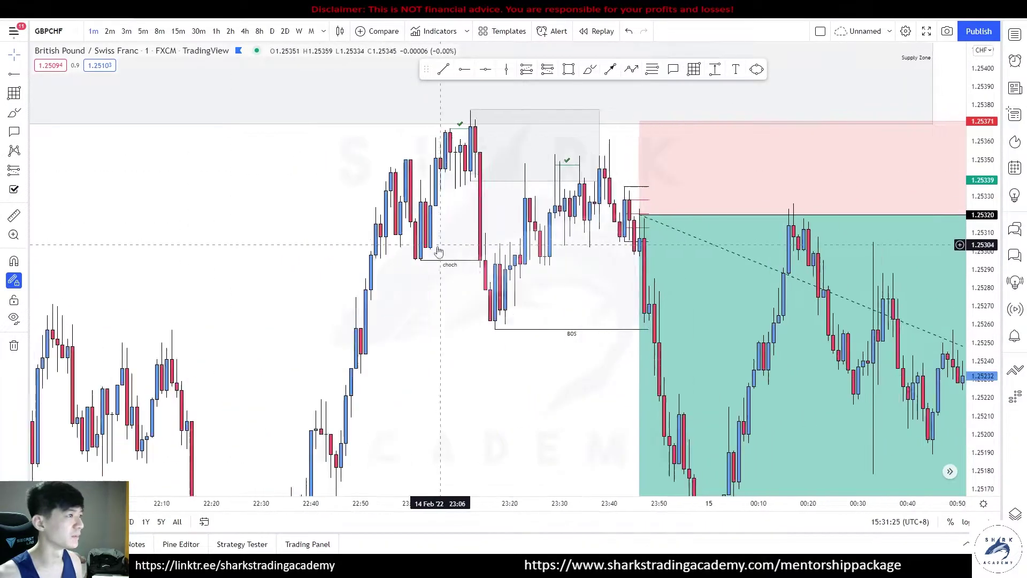
- Mark the two highs and the low between them at the supply zone with arcs and sketch the drop, undoing the strokes
drag(261, 140, 289, 125)
drag(273, 186, 299, 194)
drag(293, 122, 321, 115)
key(ctrl+z)
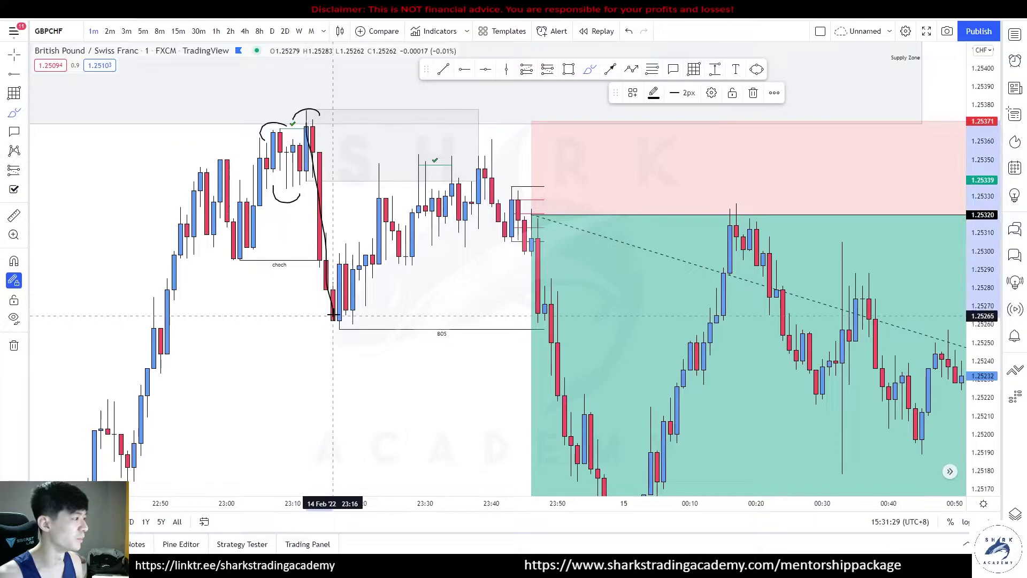
key(Escape)
- Duplicate the choch line and fit the copy at the minor low between the two highs, at about 1.25335
click(279, 263)
key(ctrl+c)
key(ctrl+v)
drag(277, 241, 309, 199)
mouse_move(311, 197)
mouse_down()
mouse_move(343, 170)
mouse_move(349, 148)
mouse_up()
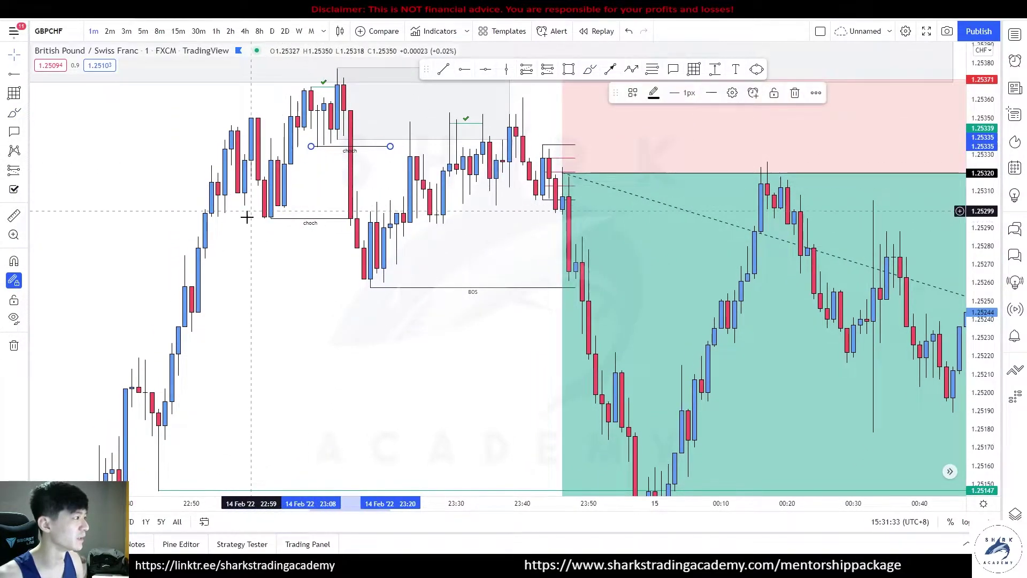
drag(283, 241, 320, 300)
mouse_move(386, 206)
mouse_down()
mouse_move(413, 208)
mouse_move(388, 207)
mouse_up()
drag(451, 247, 470, 291)
- Sketch a Brush stroke around the swing high at the supply zone and undo it
scroll(470, 291, up, 3)
click(590, 69)
drag(405, 209, 336, 171)
key(ctrl+z)
scroll(412, 231, down, 1)
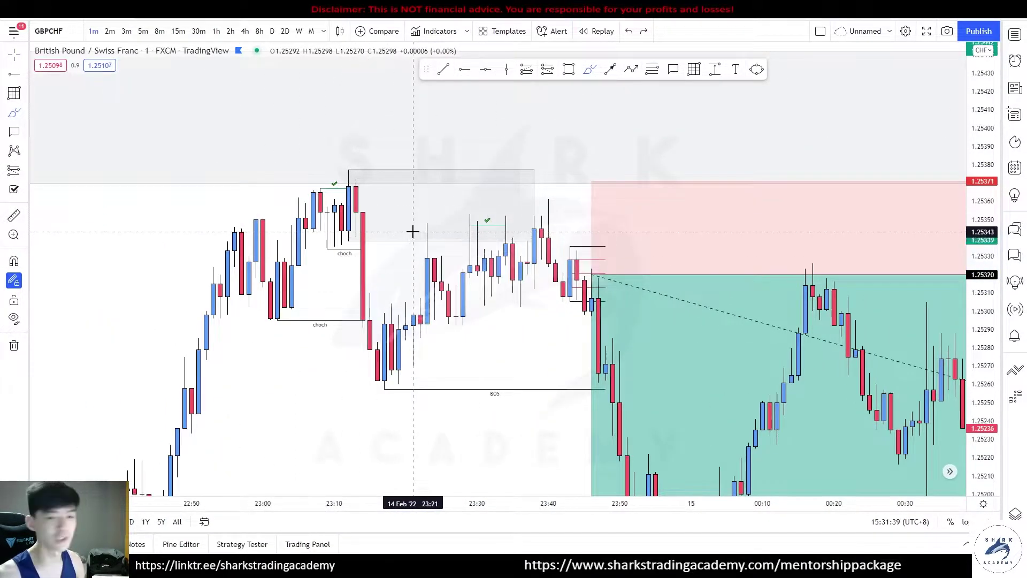
- Brush lines at the small supply zone's lower edge and just above it, circle the low on the BOS line, and undo the strokes
drag(419, 240, 541, 244)
drag(408, 160, 556, 163)
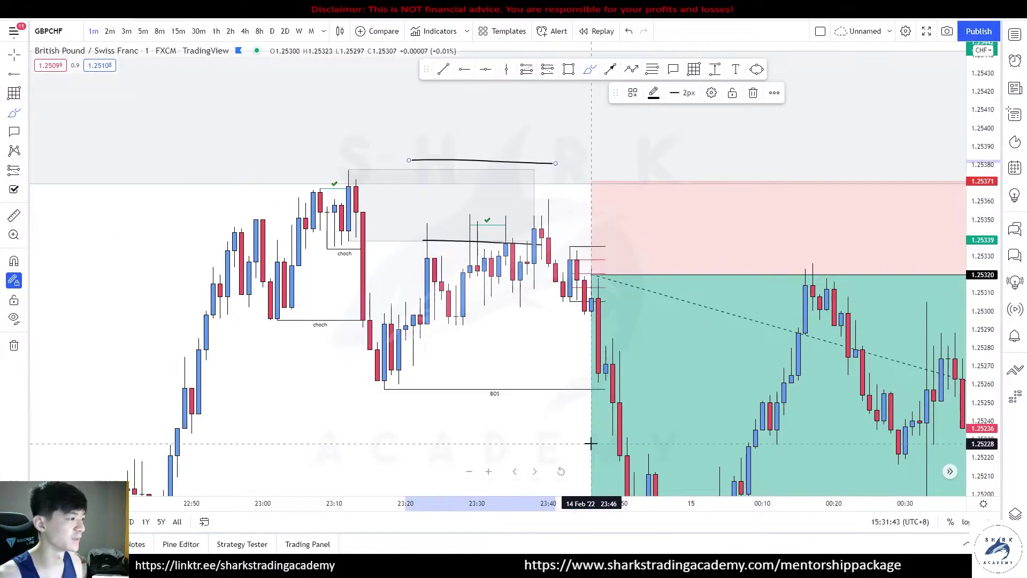
drag(399, 374, 377, 363)
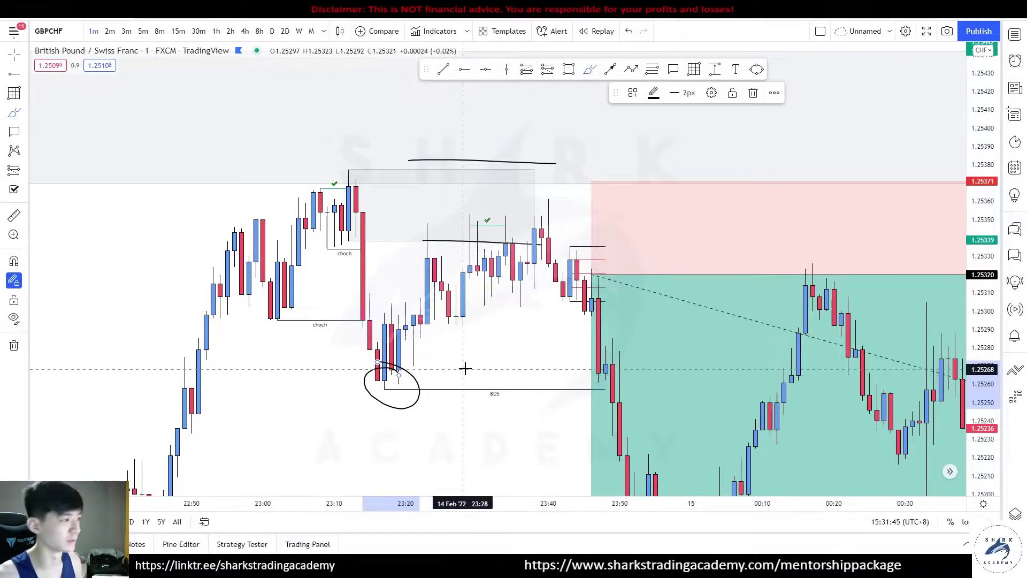
key(ctrl+z)
key(ctrl+z)
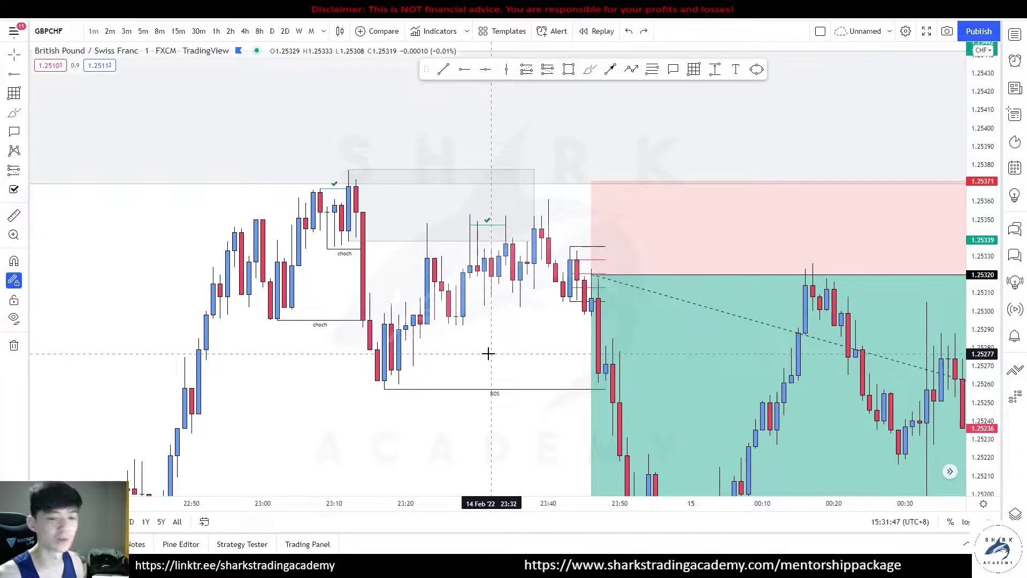
- Mark the last wick high inside the small supply zone with the Brush and undo the stroke
drag(483, 355, 653, 337)
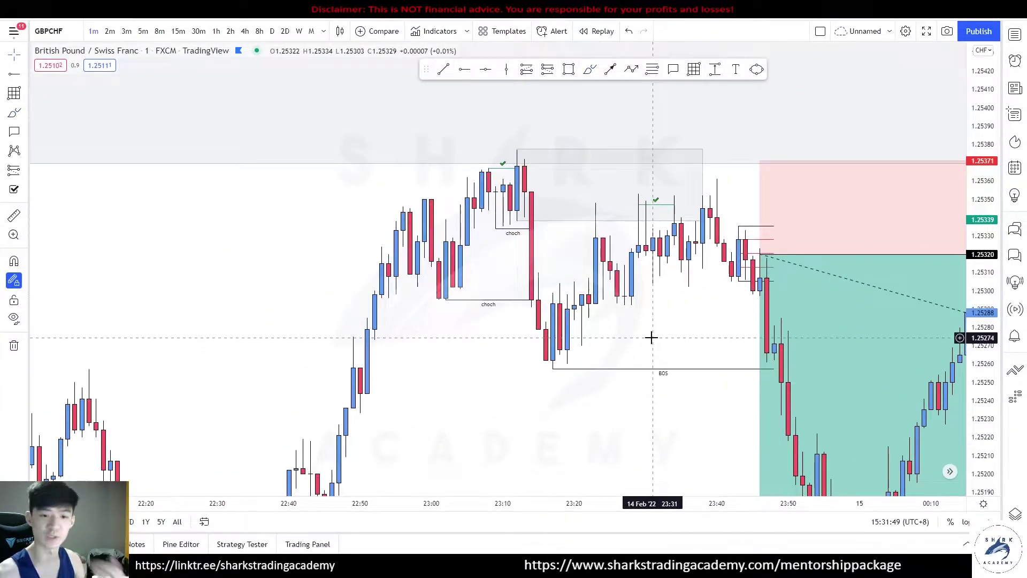
scroll(637, 113, up, 2)
drag(635, 206, 644, 179)
key(ctrl+z)
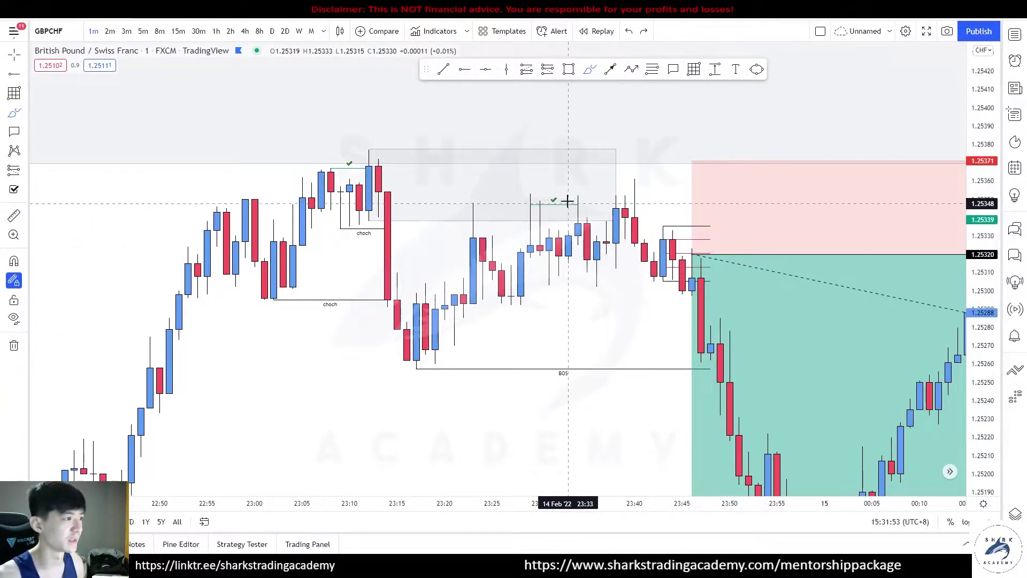
- Brush arcs over the successive highs and lows, circle the 23:40 wick high, underline the 23:36 low, and undo the strokes
drag(493, 192, 463, 203)
drag(503, 298, 550, 305)
drag(513, 192, 540, 191)
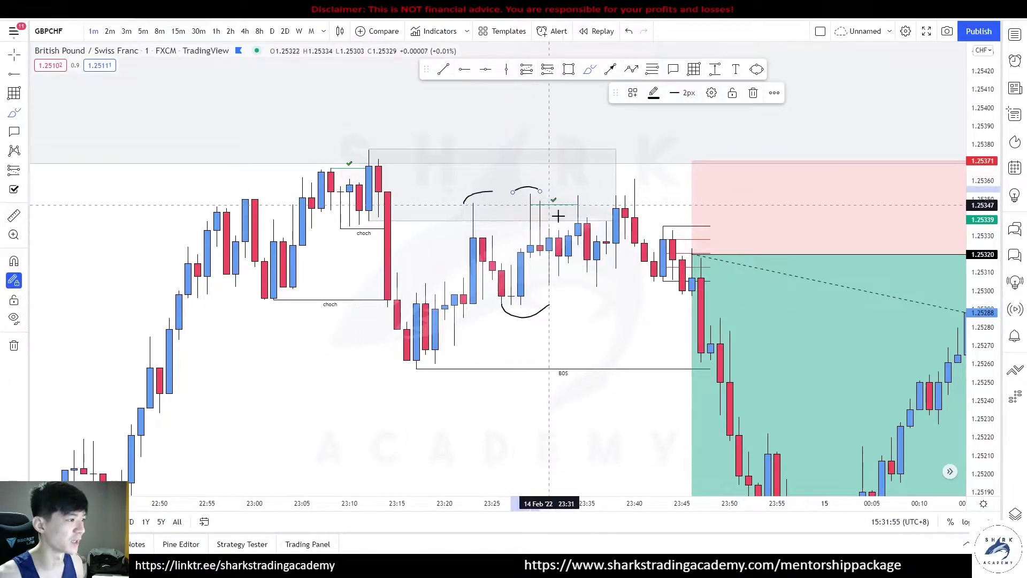
drag(530, 273, 577, 283)
drag(627, 179, 632, 171)
drag(599, 285, 673, 288)
key(ctrl+z)
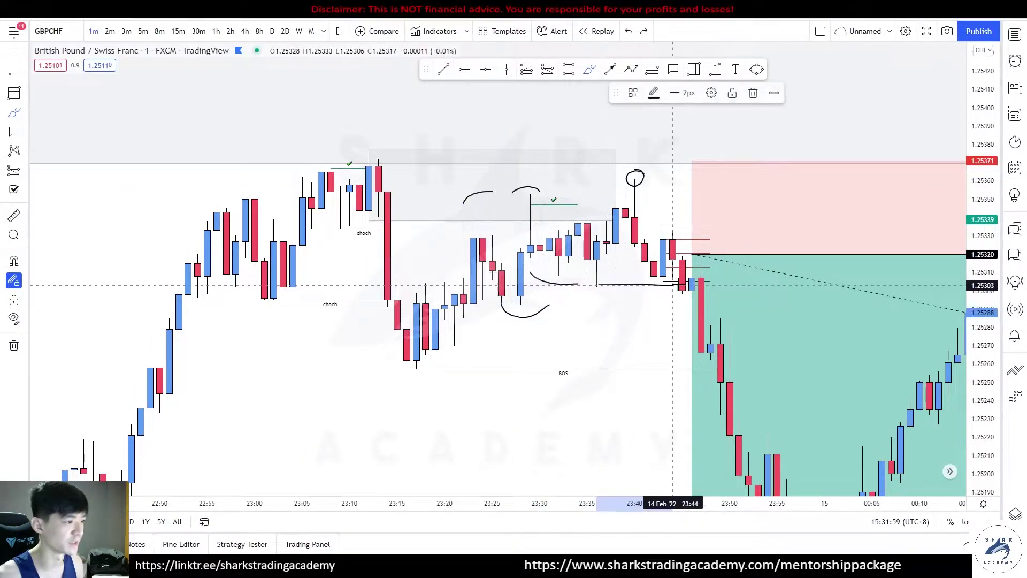
key(ctrl+z)
key(ctrl+z)
- Refit the green check-marked line to span from the 23:29 high to the 23:40 candle at about 1.25353
click(551, 202)
drag(551, 202, 596, 191)
click(605, 225)
click(598, 192)
click(631, 218)
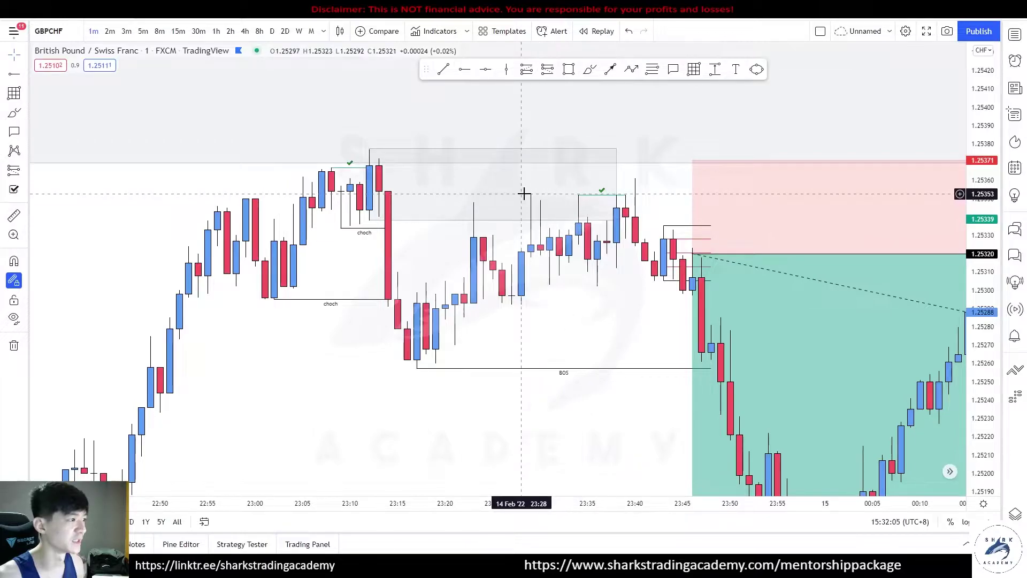
drag(606, 194, 635, 192)
- Draw a trend line from the 23:36 low to the 23:45 candle at about 1.25303 and apply the Choch Down template
click(444, 69)
click(681, 286)
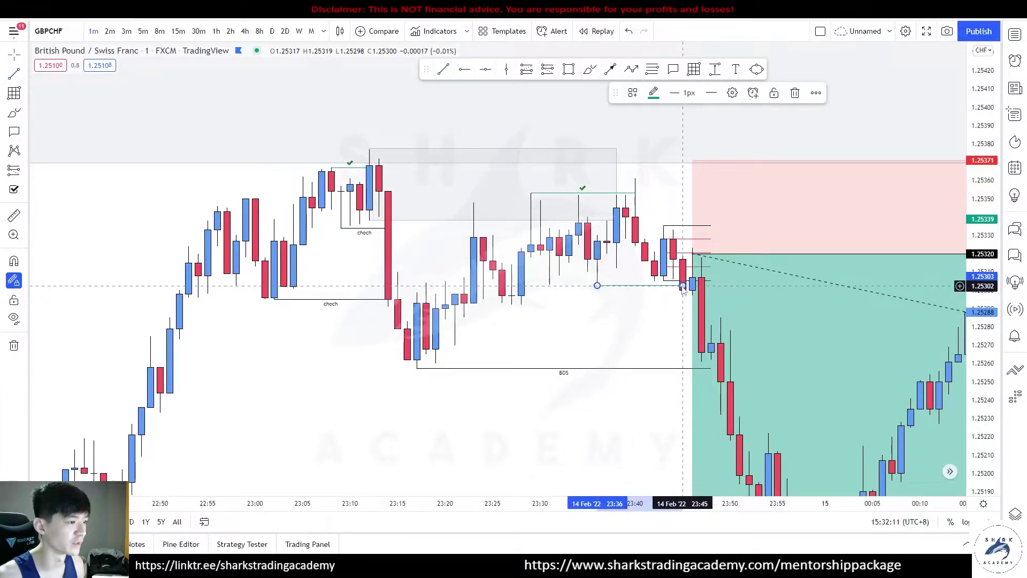
right_click(682, 287)
mouse_move(720, 322)
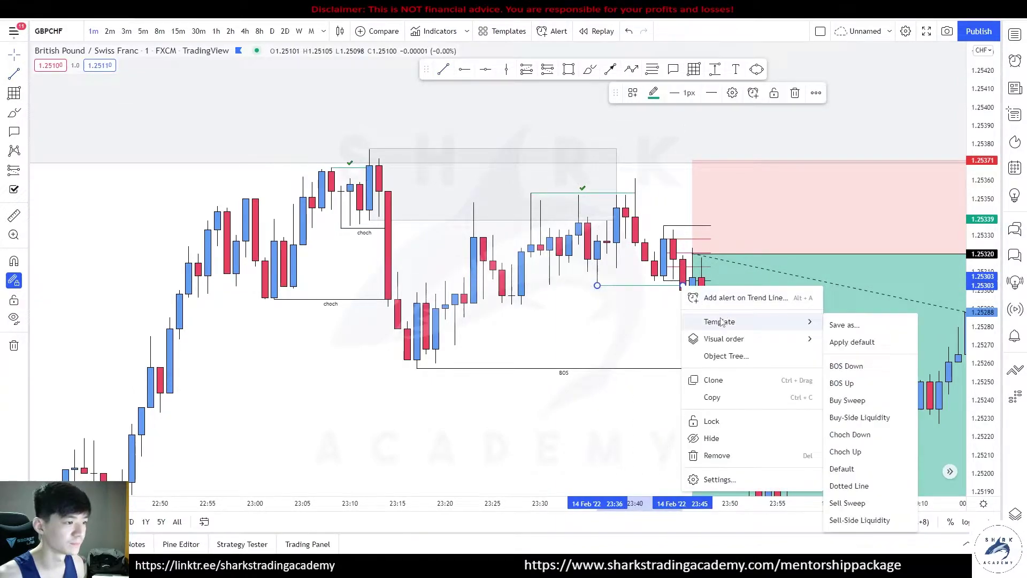
click(850, 434)
- Mark the choch break and circle the retracement levels beside the trade entry with the Brush, undoing the strokes
drag(675, 279, 681, 289)
key(ctrl+z)
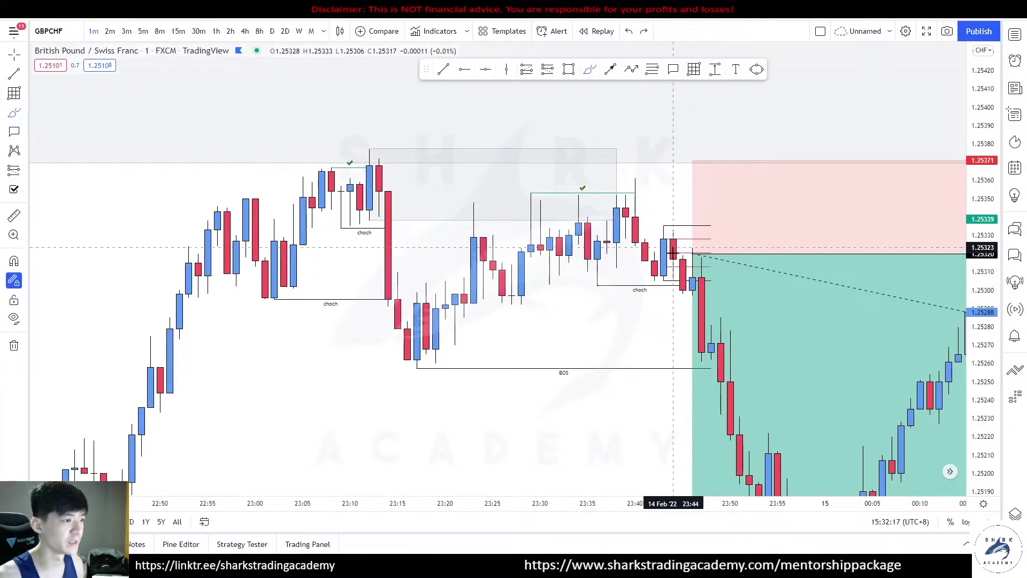
mouse_move(663, 225)
mouse_down()
mouse_move(660, 284)
mouse_move(664, 223)
mouse_up()
key(ctrl+z)
mouse_move(663, 274)
mouse_down()
mouse_move(673, 252)
mouse_move(720, 277)
mouse_move(655, 221)
mouse_up()
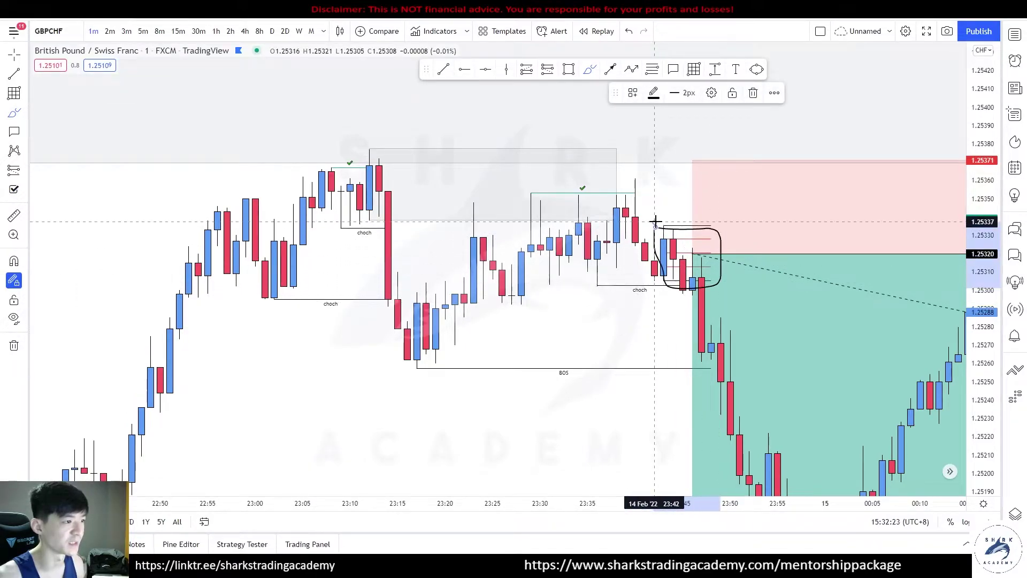
key(ctrl+z)
- Draw a small supply zone rectangle from the 23:40 wick high at about 1.25363 down to about 1.25339, extending past the trade entry
click(694, 70)
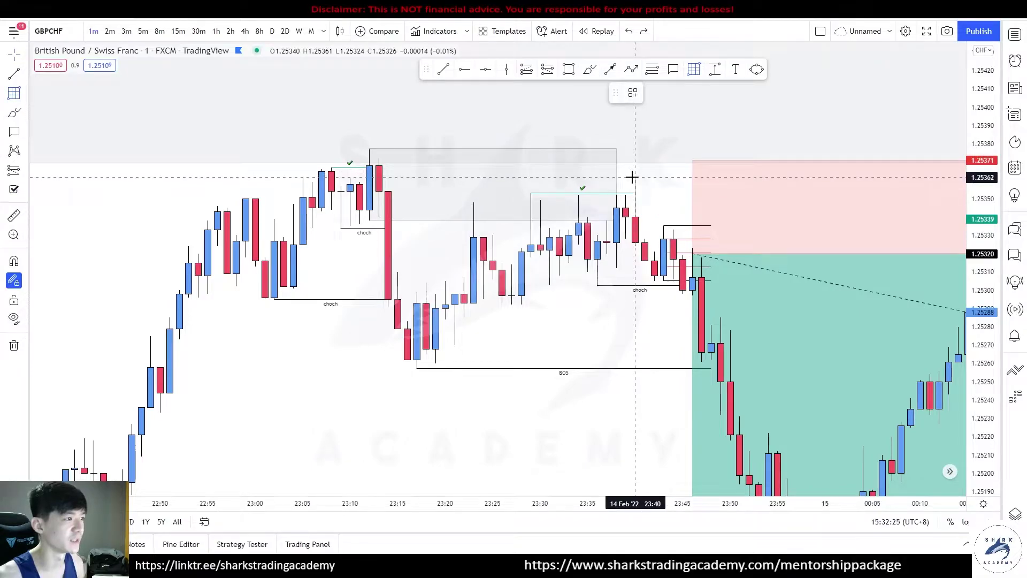
click(568, 69)
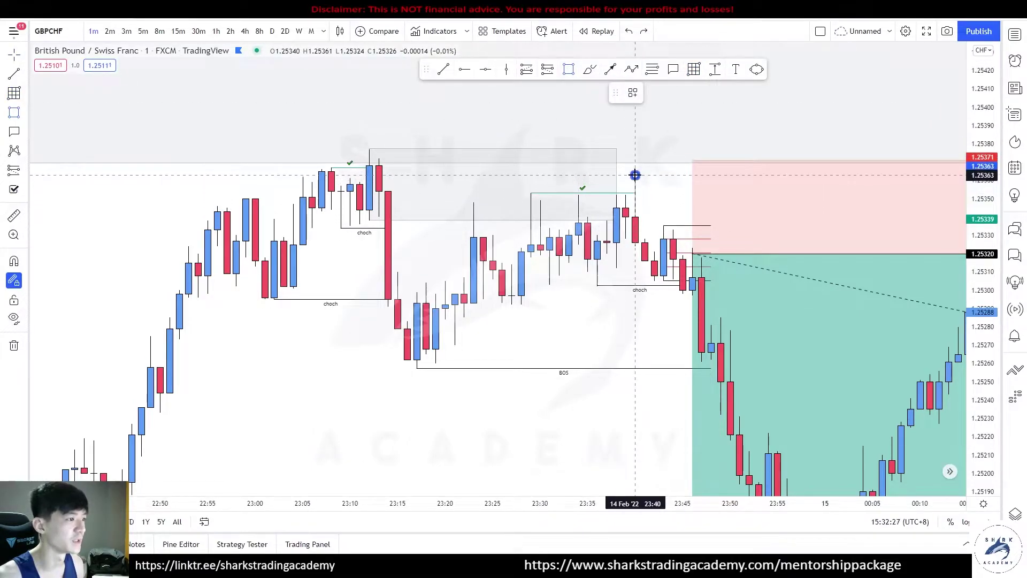
drag(634, 175, 711, 218)
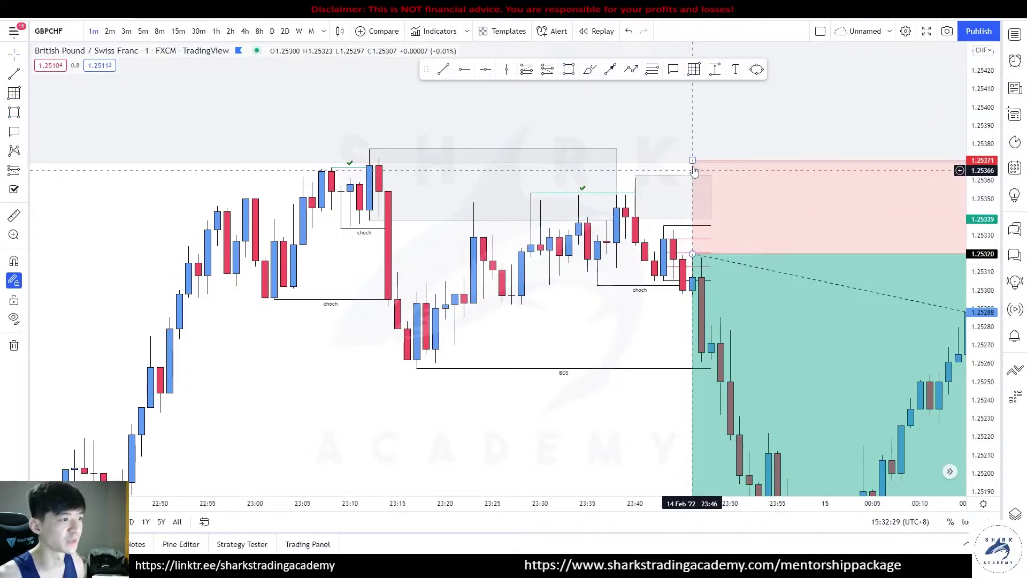
click(647, 118)
- Brush a mark in the new supply zone and a path rising to it and falling through the trade, then undo both
drag(651, 185, 653, 176)
key(ctrl+z)
mouse_move(682, 292)
mouse_down()
mouse_move(694, 221)
mouse_move(760, 413)
mouse_up()
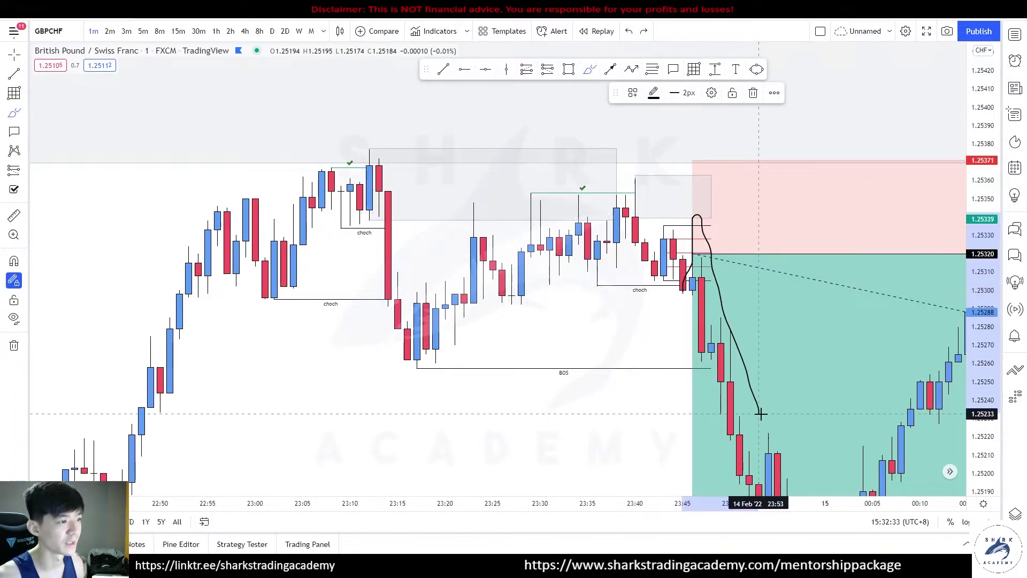
key(ctrl+z)
- Fit the new supply zone's upper edge to the 23:40 wick high at about 1.25361
click(659, 220)
drag(635, 176, 635, 179)
click(654, 247)
- Bring the demand zone below the trade into view, brush from the 1.25147 line's start toward the first drop's low, and undo it
scroll(710, 248, down, 6)
drag(741, 417, 304, 346)
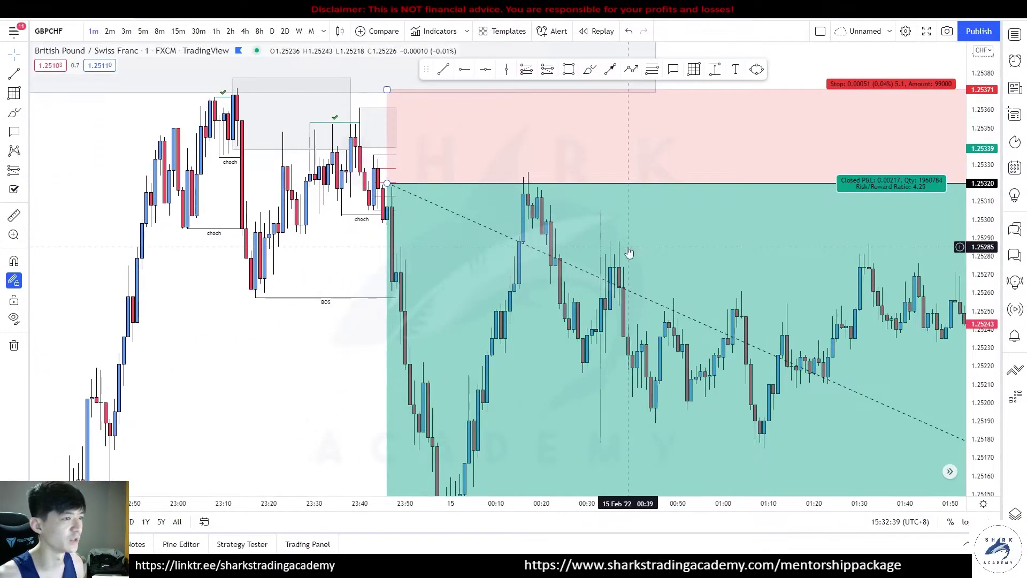
scroll(628, 248, down, 2)
drag(424, 320, 575, 242)
drag(981, 235, 981, 444)
drag(556, 415, 433, 396)
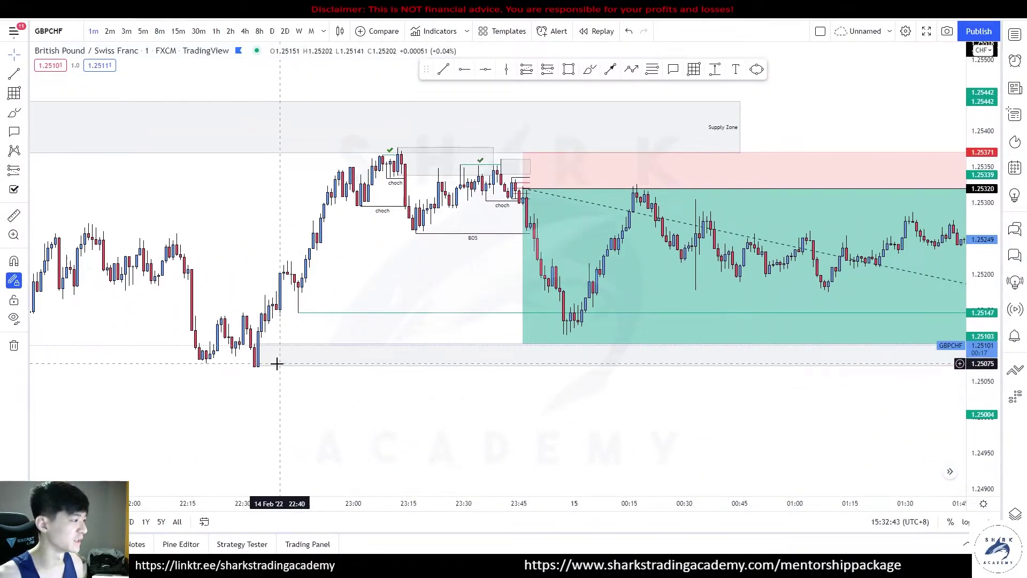
click(255, 365)
click(589, 69)
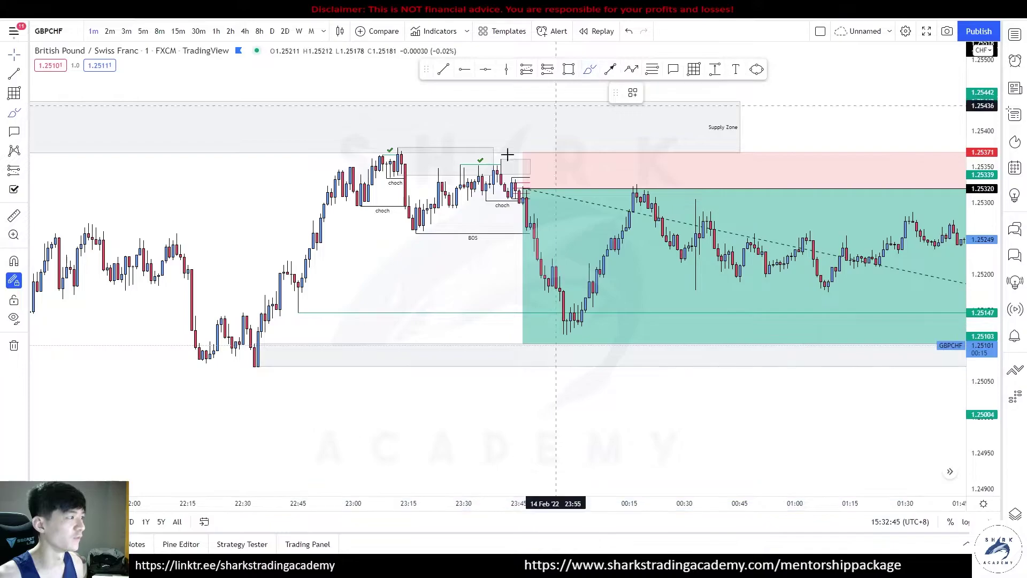
key(ctrl)
drag(298, 313, 587, 321)
key(ctrl+z)
key(ctrl+z)
- Sketch the price swings from the trade's first low to the Demand Zone with the Brush and delete the stroke
scroll(684, 374, down, 4)
scroll(758, 421, down, 2)
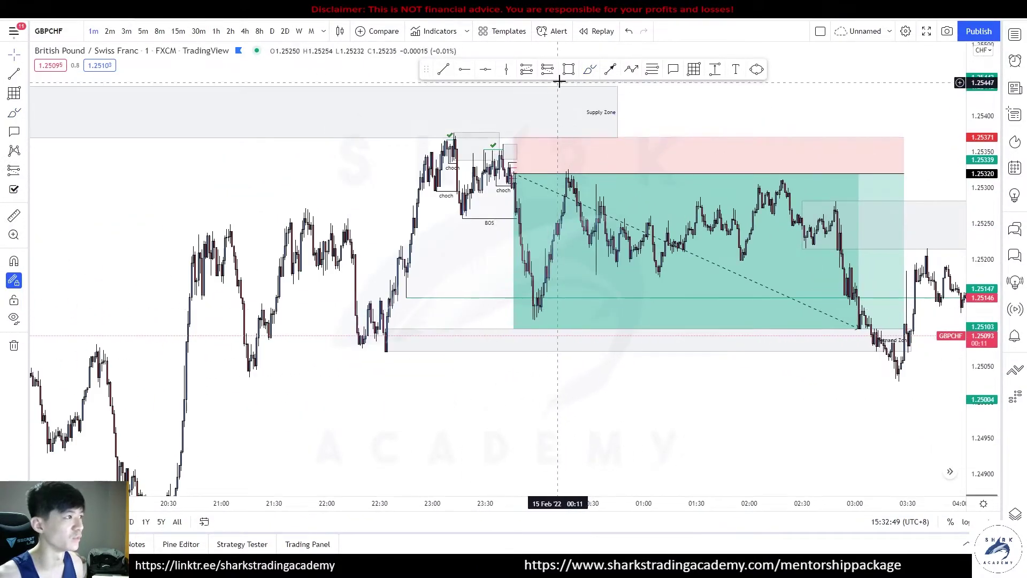
mouse_move(524, 316)
mouse_down()
mouse_move(570, 184)
mouse_move(736, 193)
mouse_move(826, 227)
mouse_move(861, 362)
mouse_move(905, 329)
mouse_up()
key(Delete)
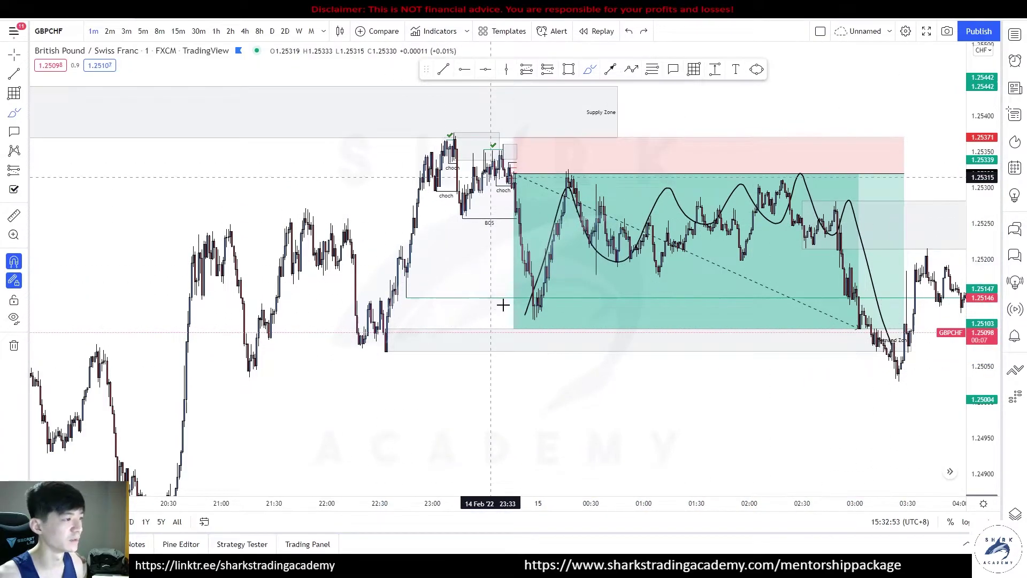
- Switch to the 1-hour chart and bring the trade with its supply and demand zones into view
drag(706, 417, 668, 454)
scroll(668, 454, up, 2)
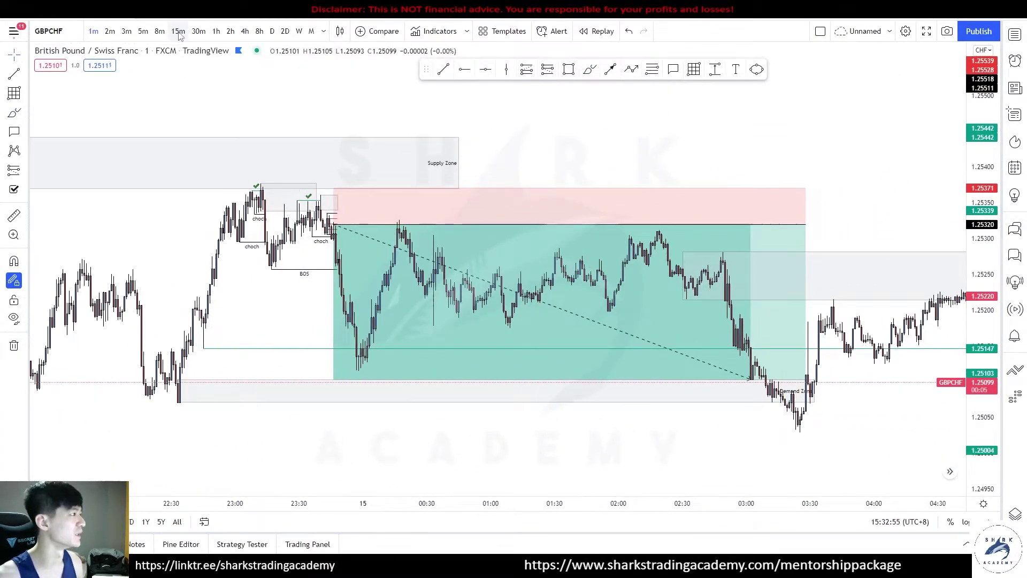
click(217, 32)
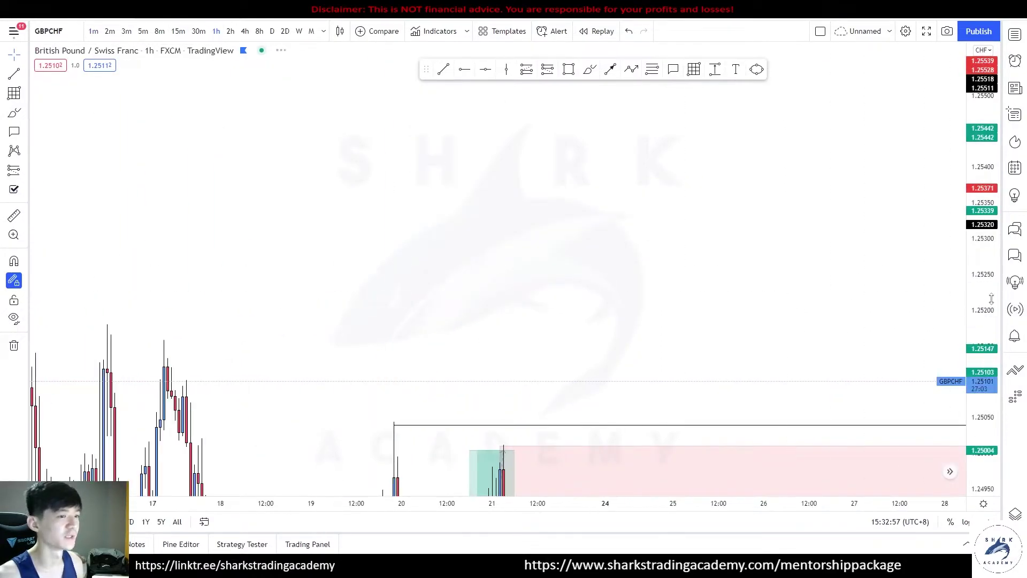
drag(560, 224, 133, 279)
scroll(722, 337, up, 3)
drag(897, 374, 177, 428)
drag(775, 328, 53, 369)
drag(458, 313, 845, 366)
scroll(866, 374, up, 3)
drag(982, 374, 982, 308)
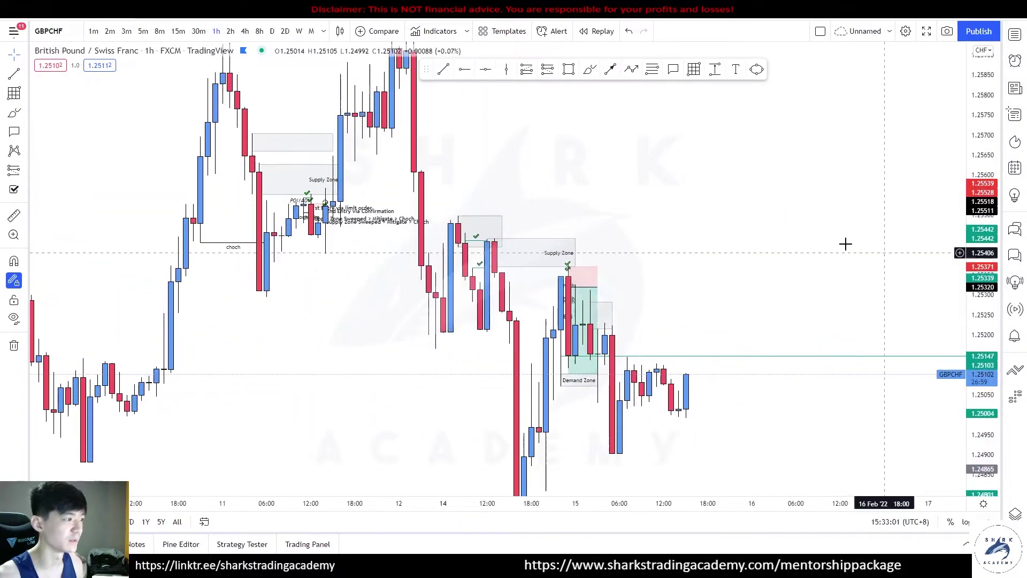
drag(876, 250, 882, 137)
- Brush the down move from the supply zone to the 14 February low and a mark inside the zone, undoing both strokes
drag(486, 154, 535, 419)
key(ctrl+z)
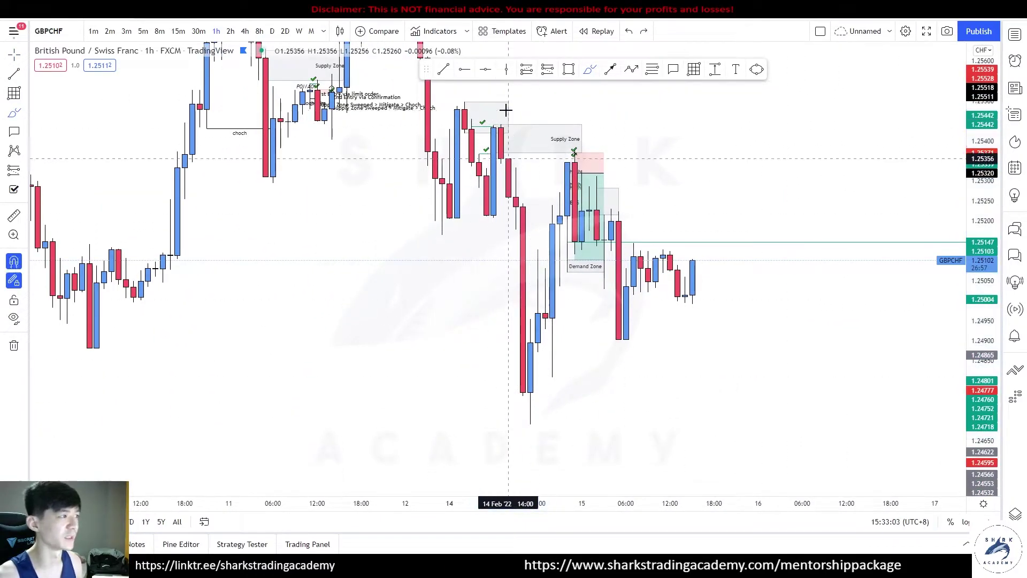
drag(518, 130, 529, 137)
key(ctrl+z)
- Switch to the 15-minute chart, brush the bounce from the Demand Zone to the small supply zone above, and undo the strokes
drag(669, 154, 733, 215)
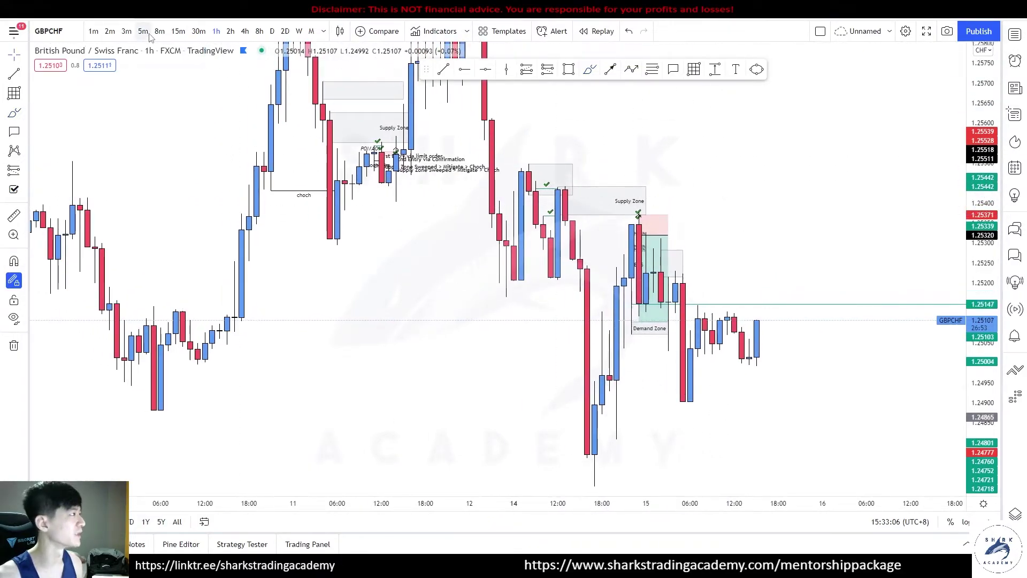
click(178, 31)
mouse_move(627, 328)
mouse_down()
mouse_move(618, 360)
mouse_move(634, 270)
mouse_move(620, 276)
mouse_move(685, 273)
mouse_up()
key(ctrl+z)
mouse_move(616, 250)
mouse_down()
mouse_move(656, 248)
mouse_move(642, 262)
mouse_up()
key(ctrl+z)
key(ctrl+z)
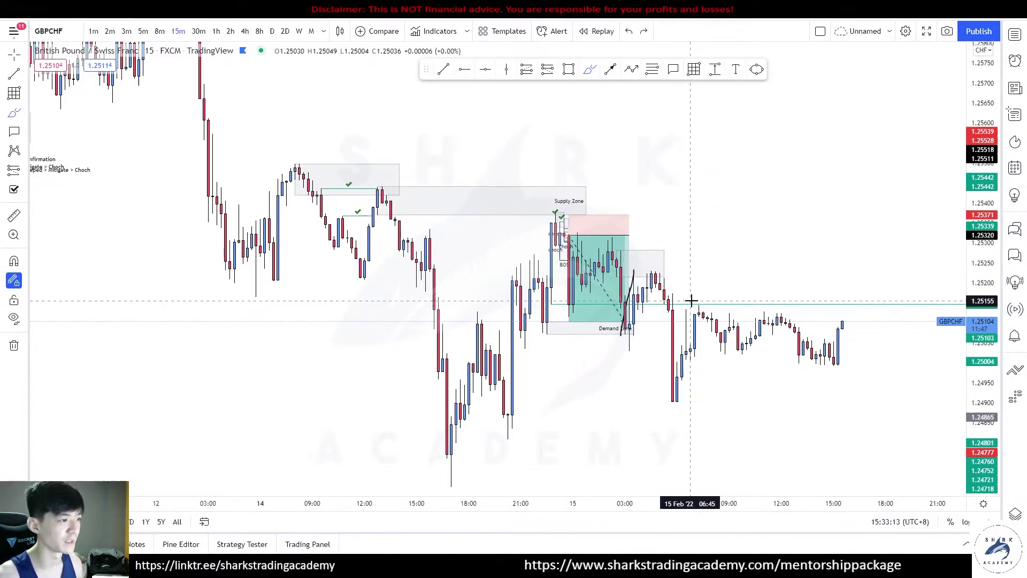
- Return to the 1-minute chart, circle the high touching the Supply Zone with the Brush, and undo the stroke
click(93, 31)
scroll(834, 151, up, 5)
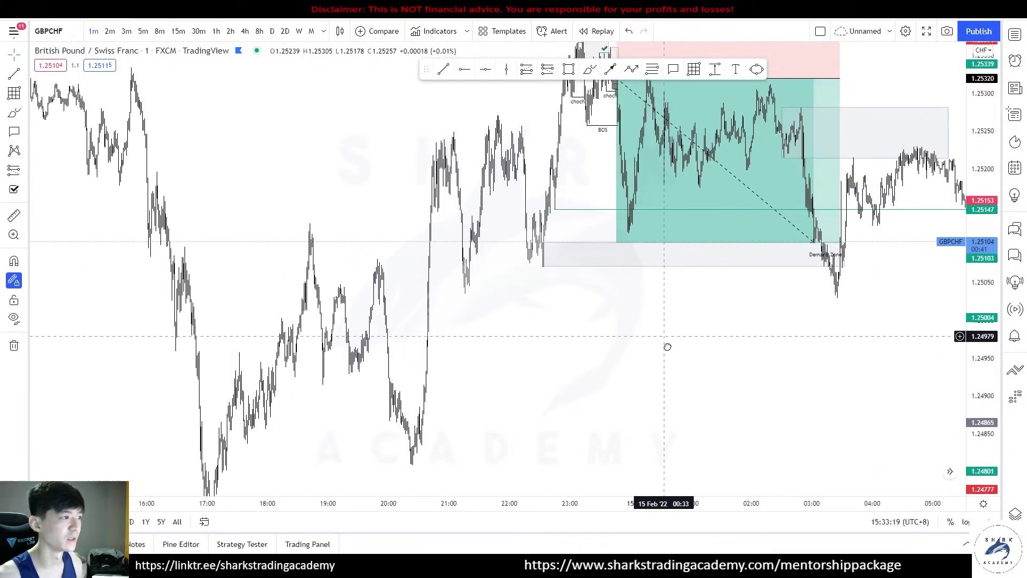
scroll(666, 332, up, 5)
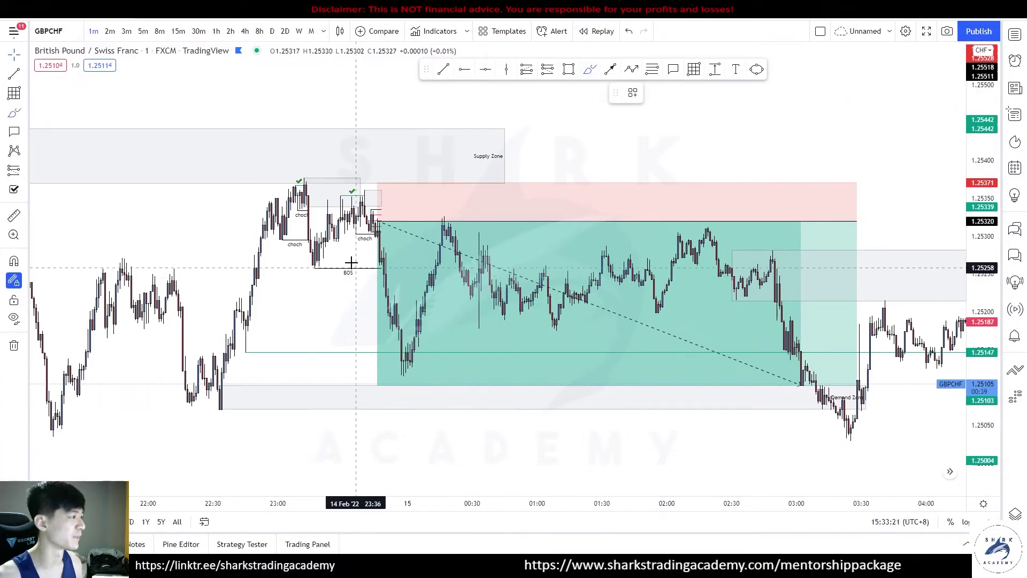
mouse_move(315, 185)
mouse_down()
mouse_move(284, 197)
mouse_move(305, 172)
mouse_up()
key(ctrl+z)
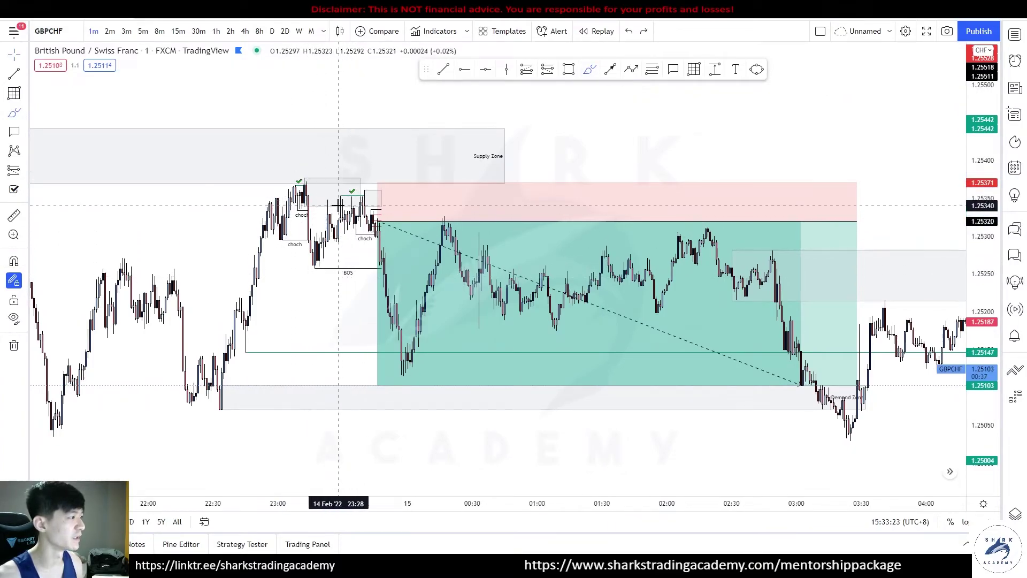
- Brush around the second group of highs and along the drop to the trade's first low, undoing the strokes
mouse_move(323, 206)
mouse_down()
mouse_move(370, 209)
mouse_move(364, 237)
mouse_up()
key(ctrl+z)
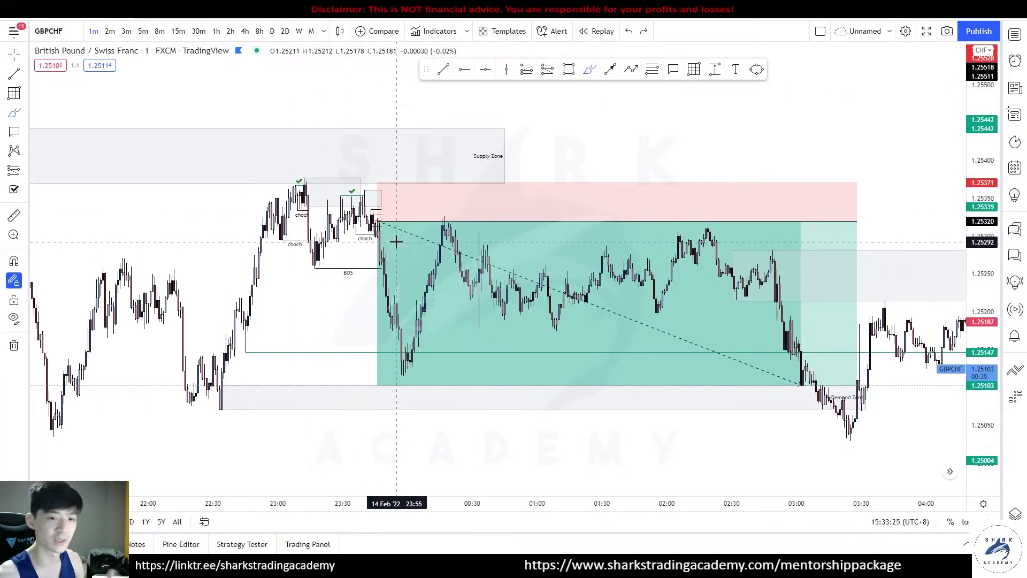
drag(357, 193, 417, 366)
key(ctrl+z)
key(ctrl+z)
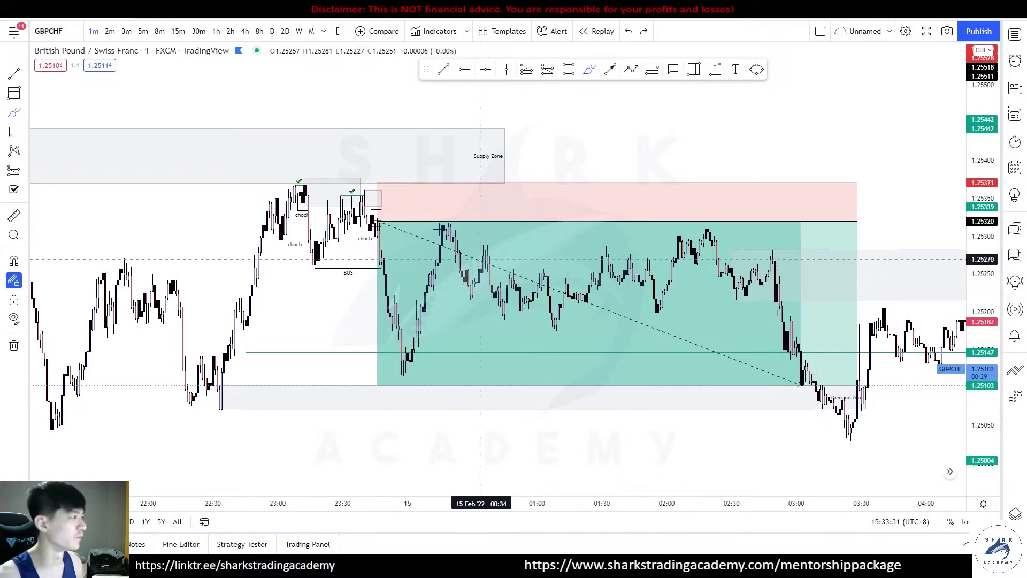
- Brush the second highs, the drop and its retracement, mark the choch and entry levels, and sketch a falling leg to about 1.25140
mouse_move(317, 271)
mouse_down()
mouse_move(340, 205)
mouse_move(362, 186)
mouse_move(405, 375)
mouse_move(440, 238)
mouse_up()
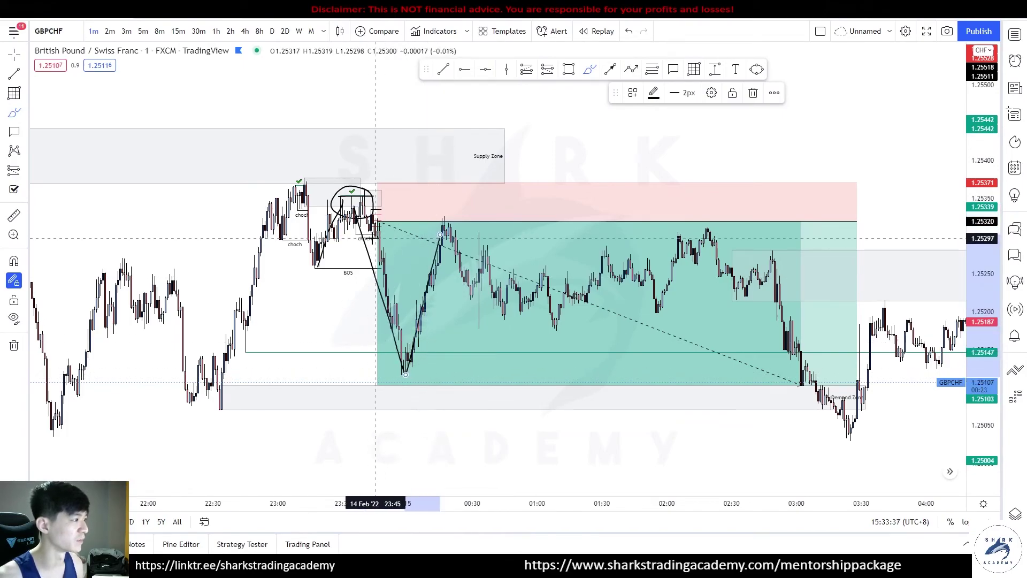
drag(370, 238, 440, 234)
mouse_move(377, 221)
mouse_down()
mouse_move(459, 219)
mouse_move(479, 258)
mouse_move(587, 364)
mouse_up()
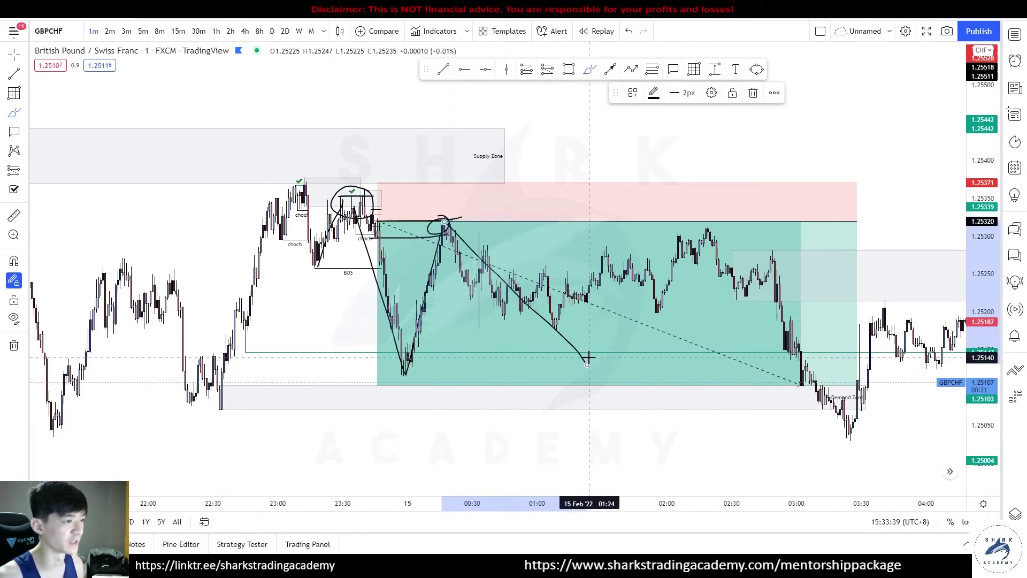